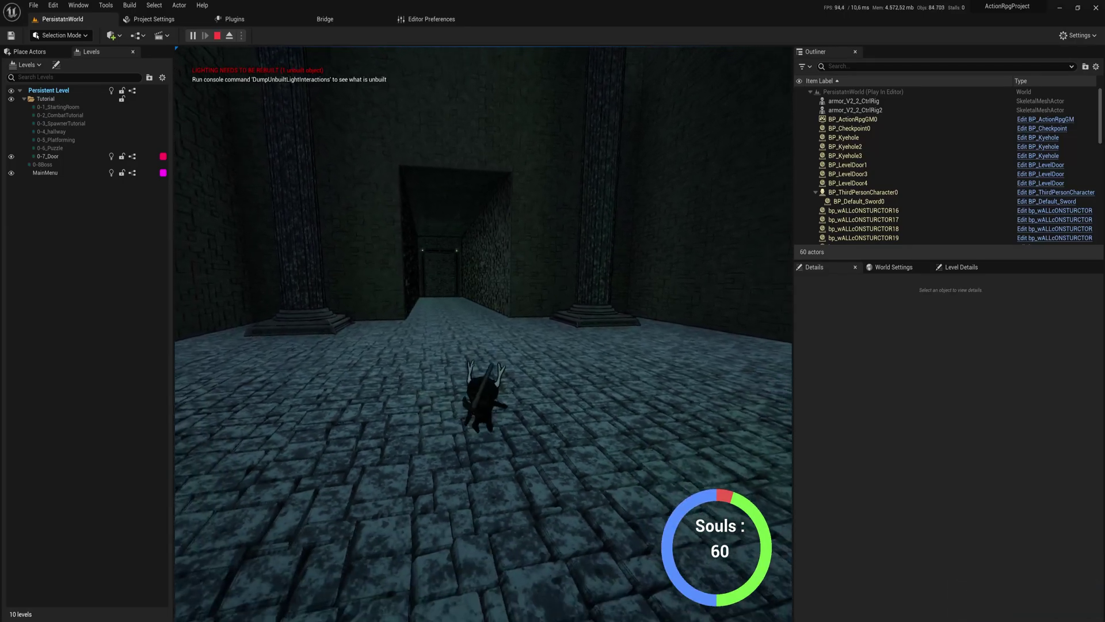
Step: Run and dash the character around the door hall to examine the circular progress bar around the Souls counter
key("shift")
key("shift")
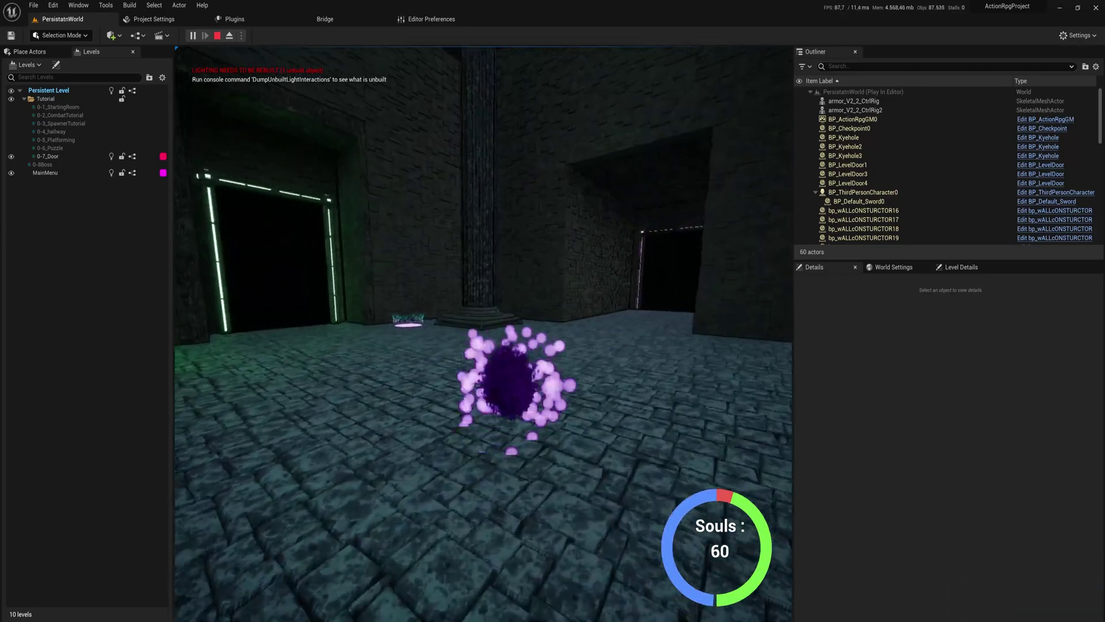
key("shift")
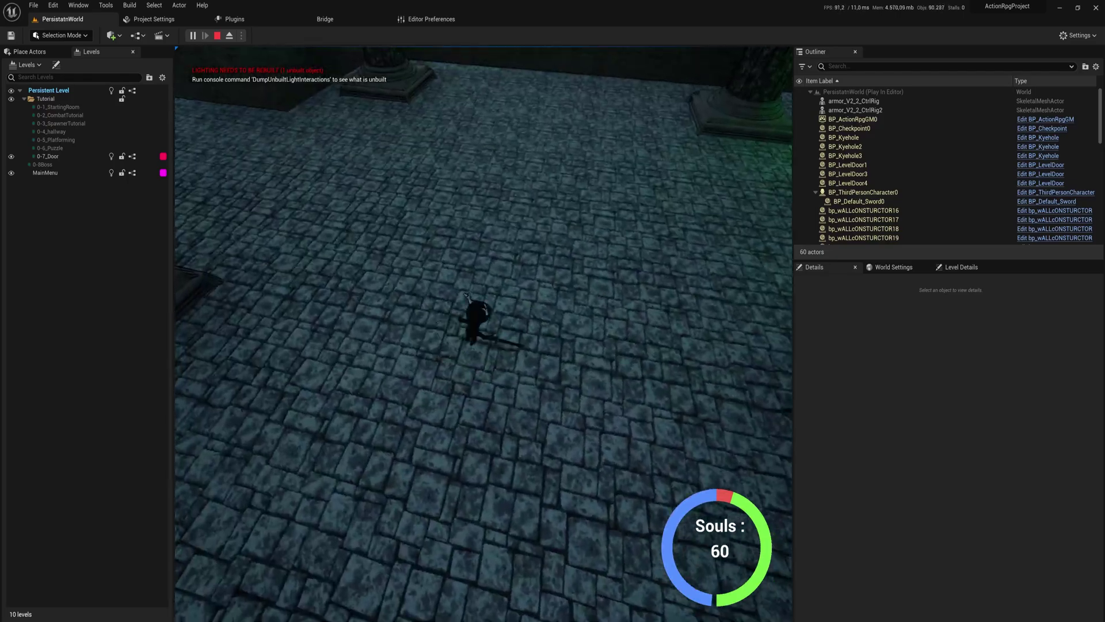
key("shift")
key("shift")
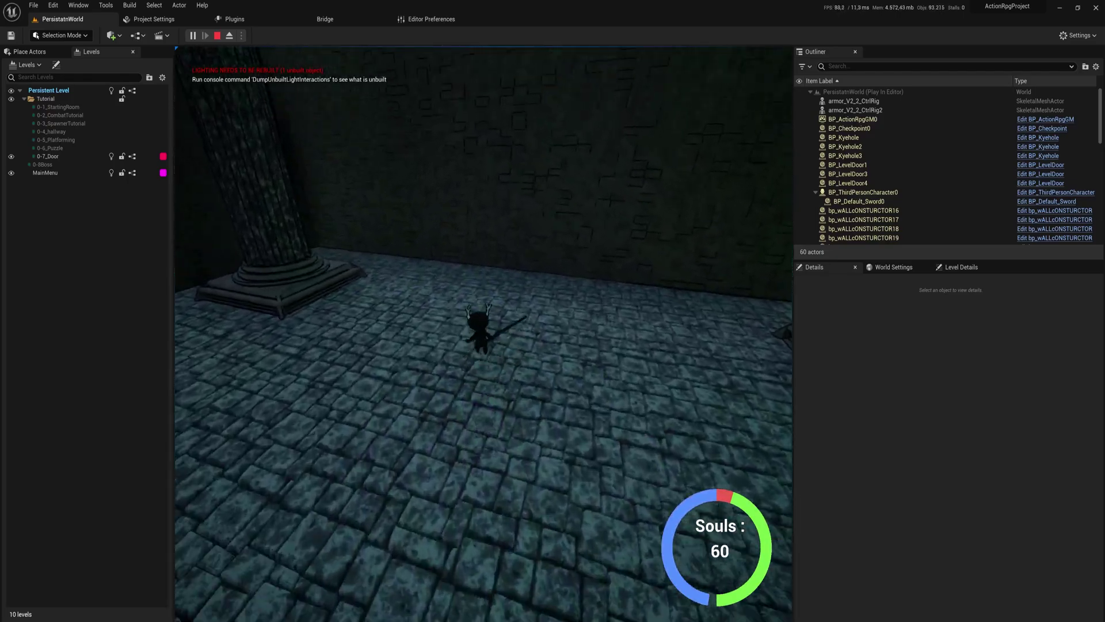
key("shift")
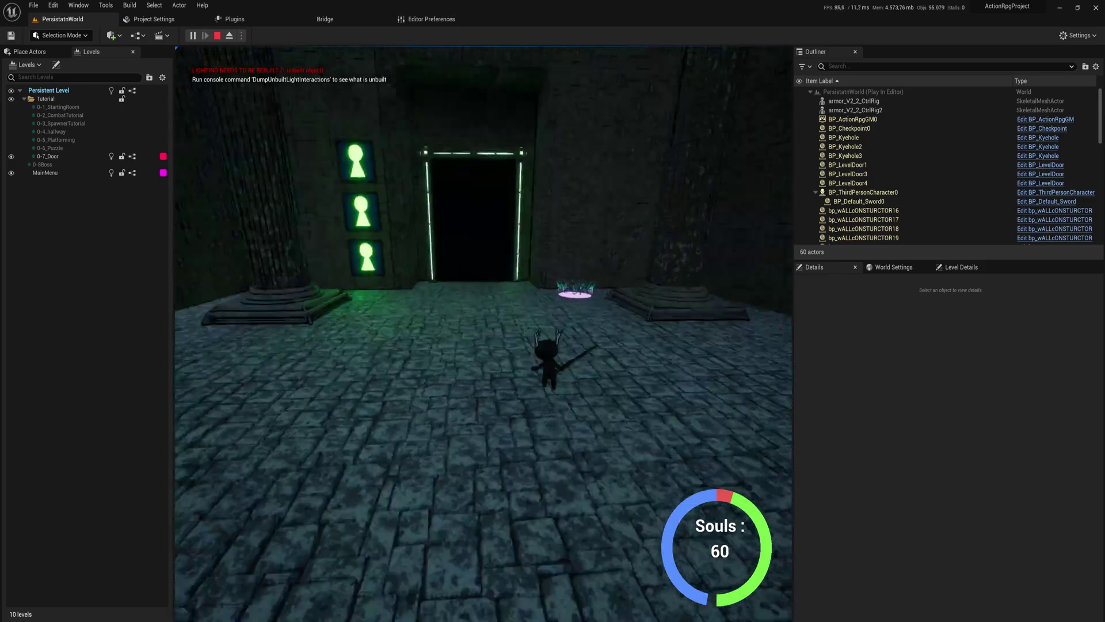
key("w")
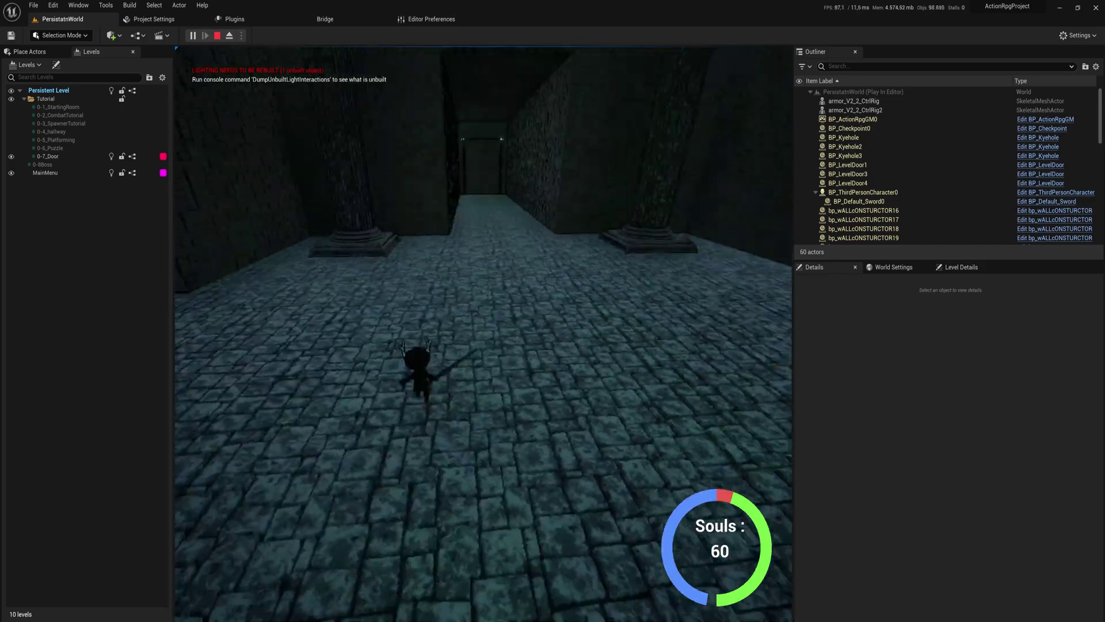
key("shift")
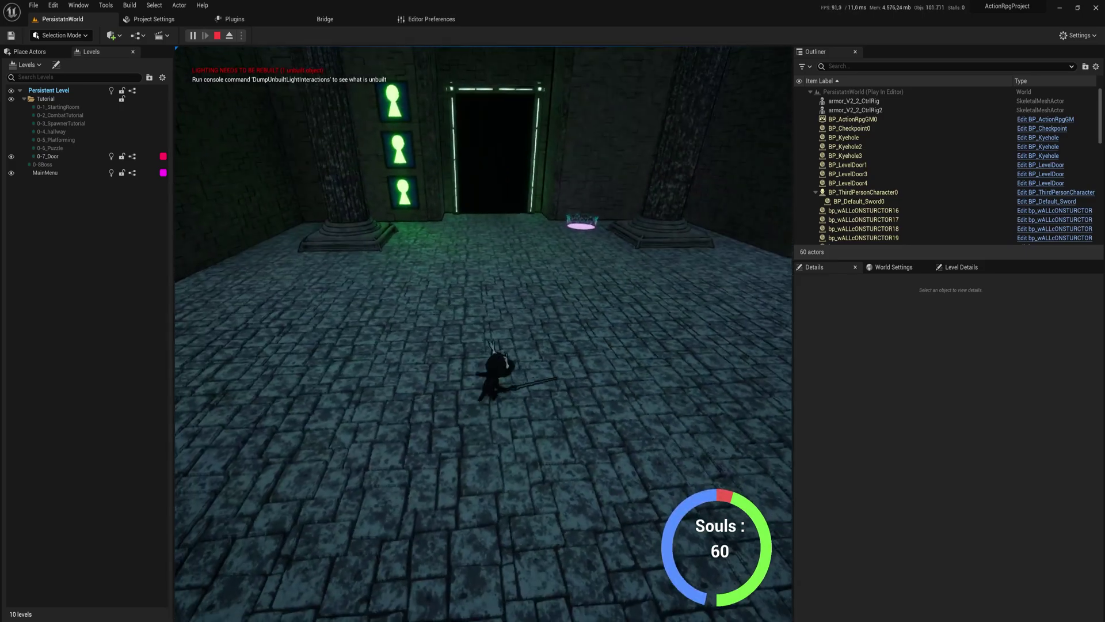
key("w")
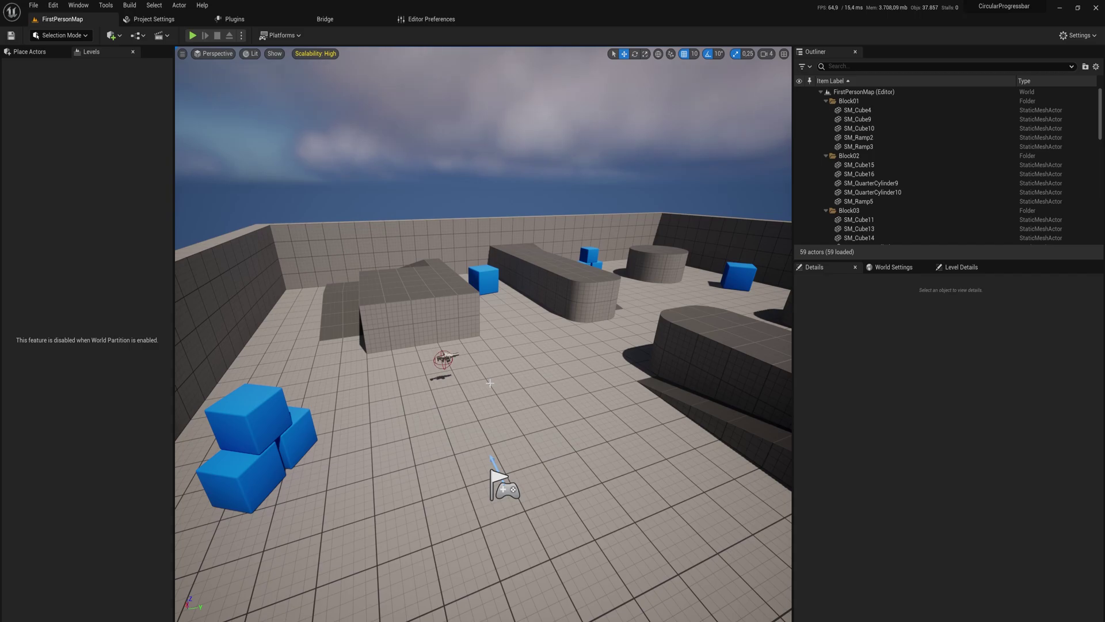
Step: Create a material named Mat-circleBar in the Content folder and open it for editing
right_click_drag(545, 350, 599, 403)
key("ctrl+space")
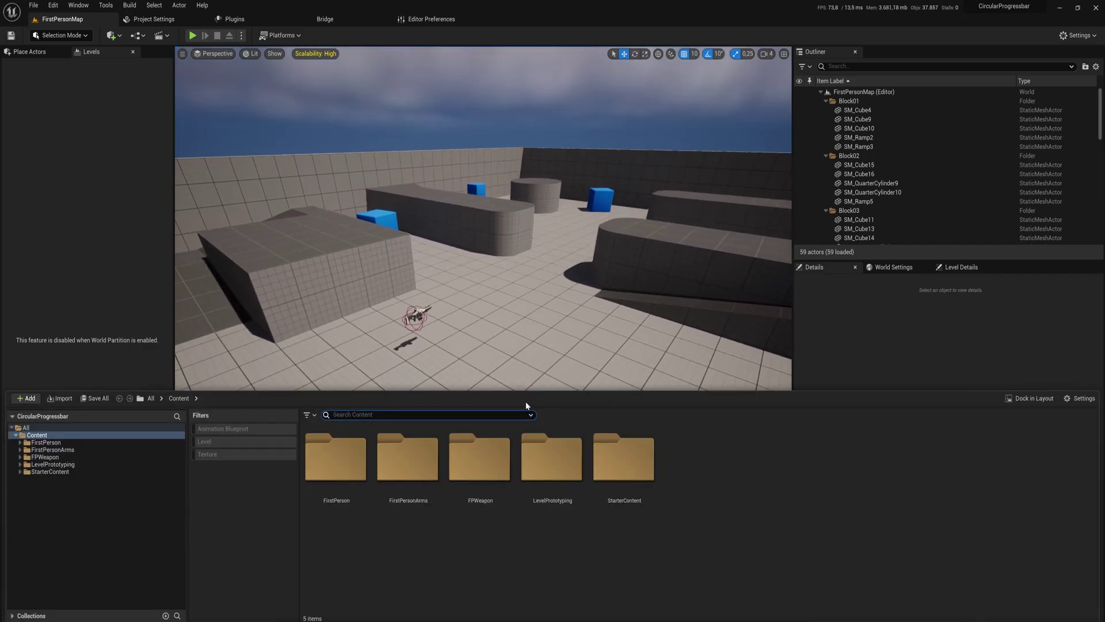
right_click(737, 487)
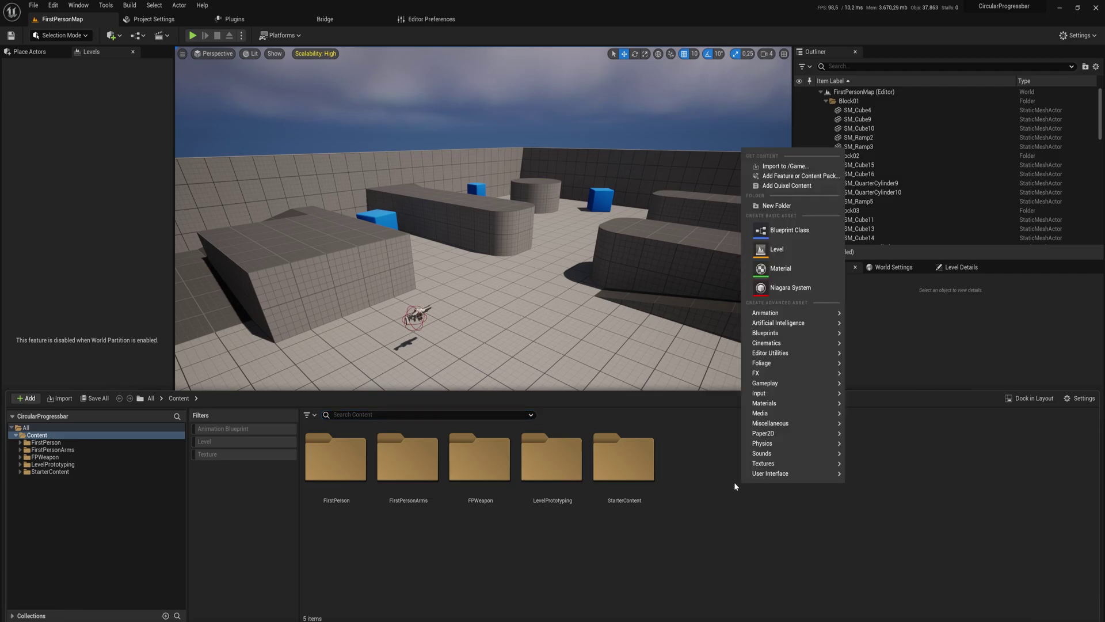
left_click(797, 275)
type("Mat-c")
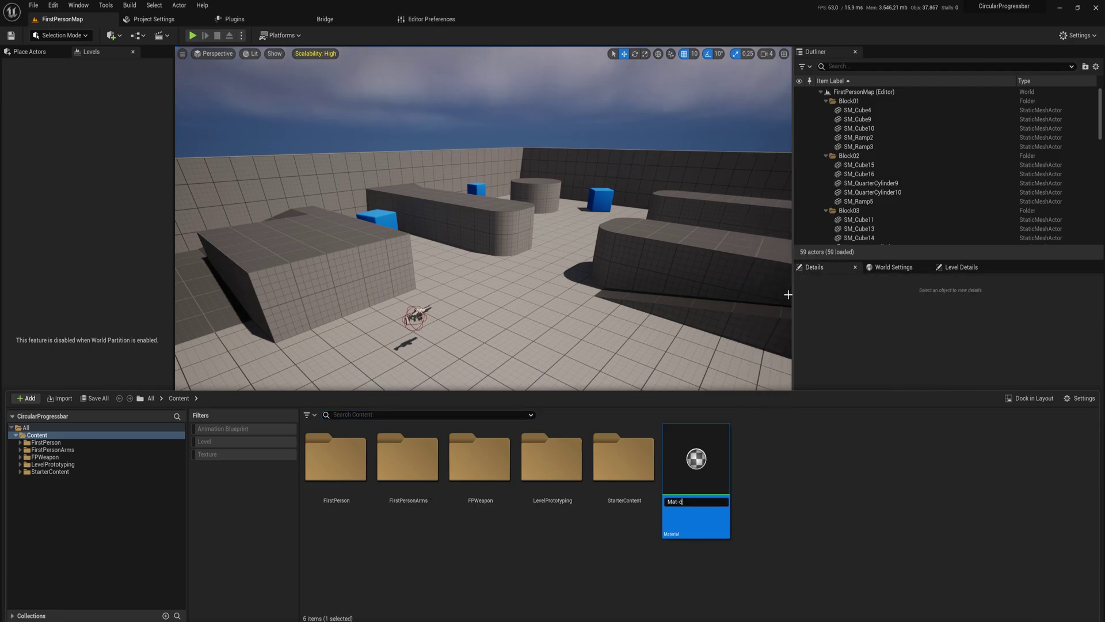
type("ircleBar")
key("Return")
double_click(696, 459)
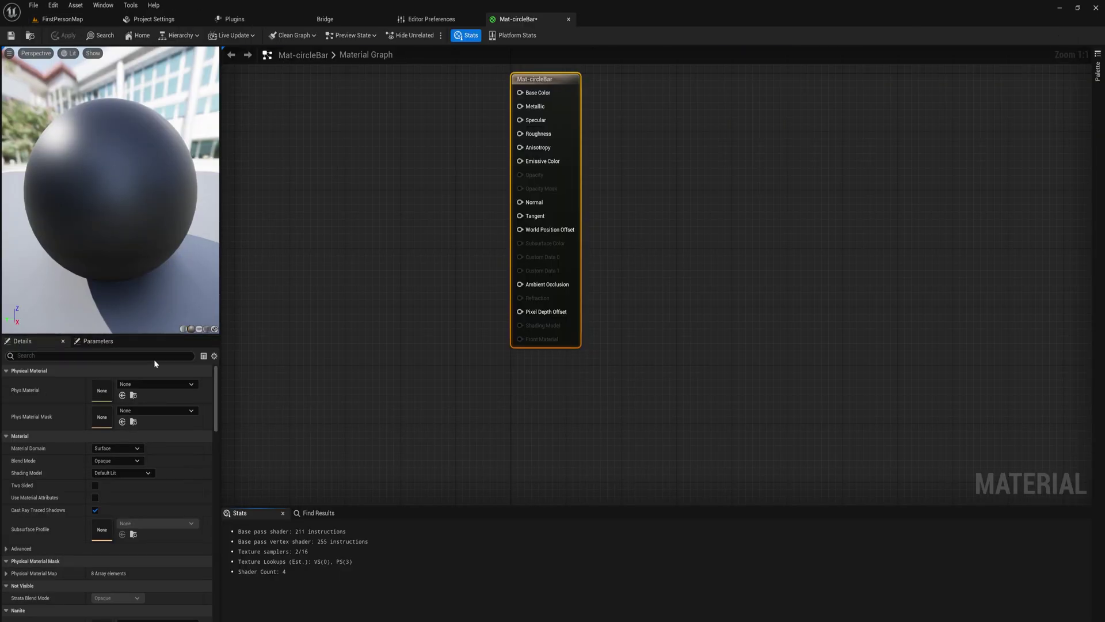
Step: Set the material's domain to User Interface and its blend mode to Masked
right_click_drag(329, 311, 452, 349)
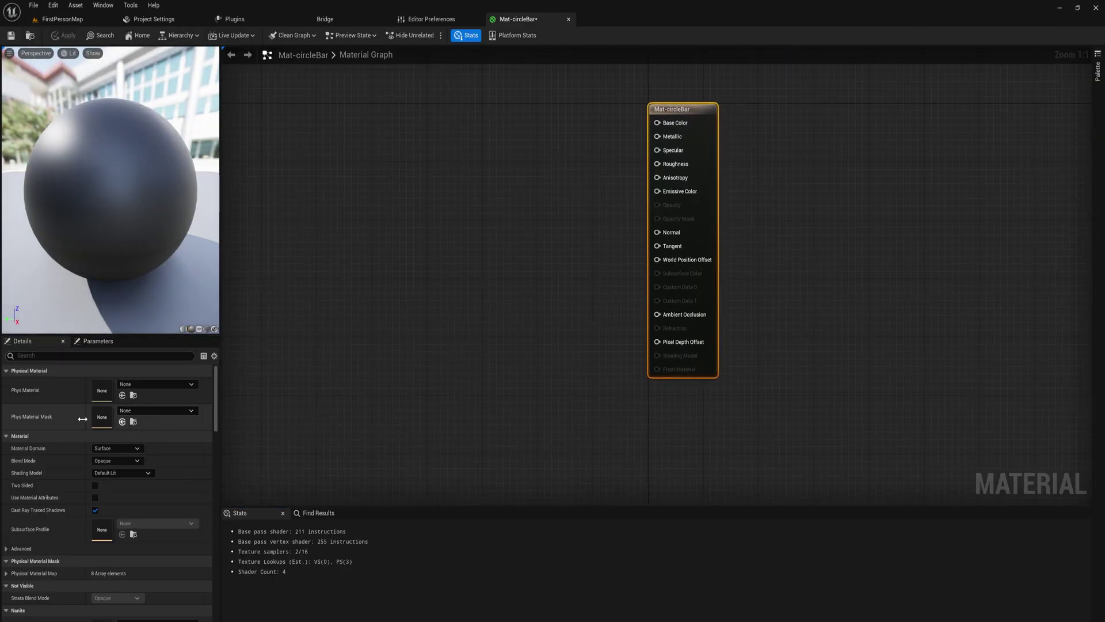
left_click(117, 451)
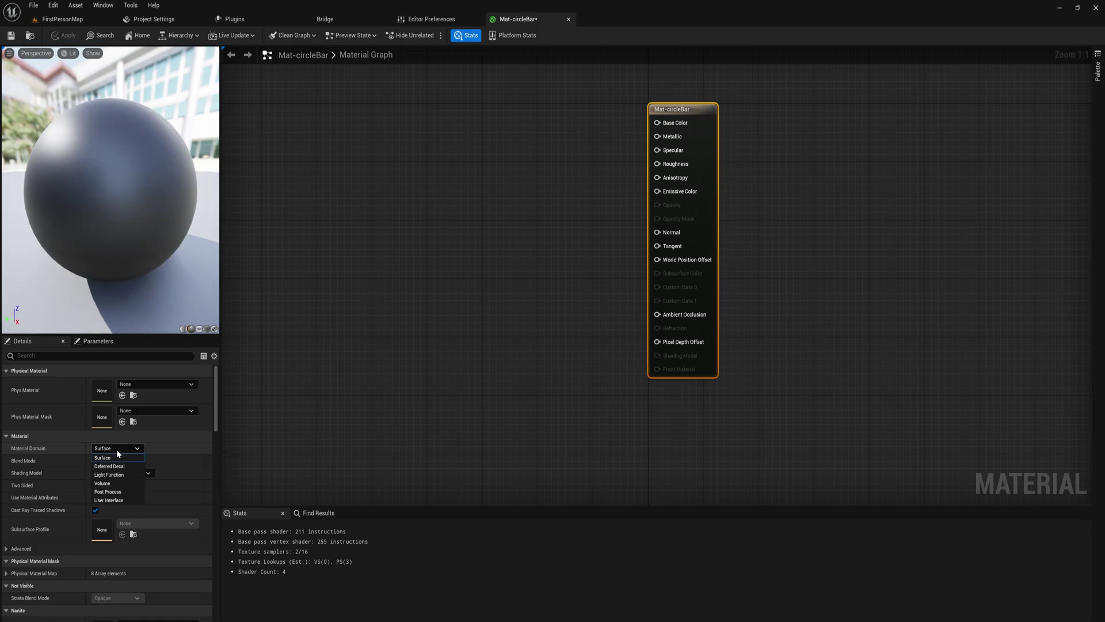
left_click(123, 501)
right_click_drag(621, 207, 592, 284)
left_click_drag(624, 180, 722, 290)
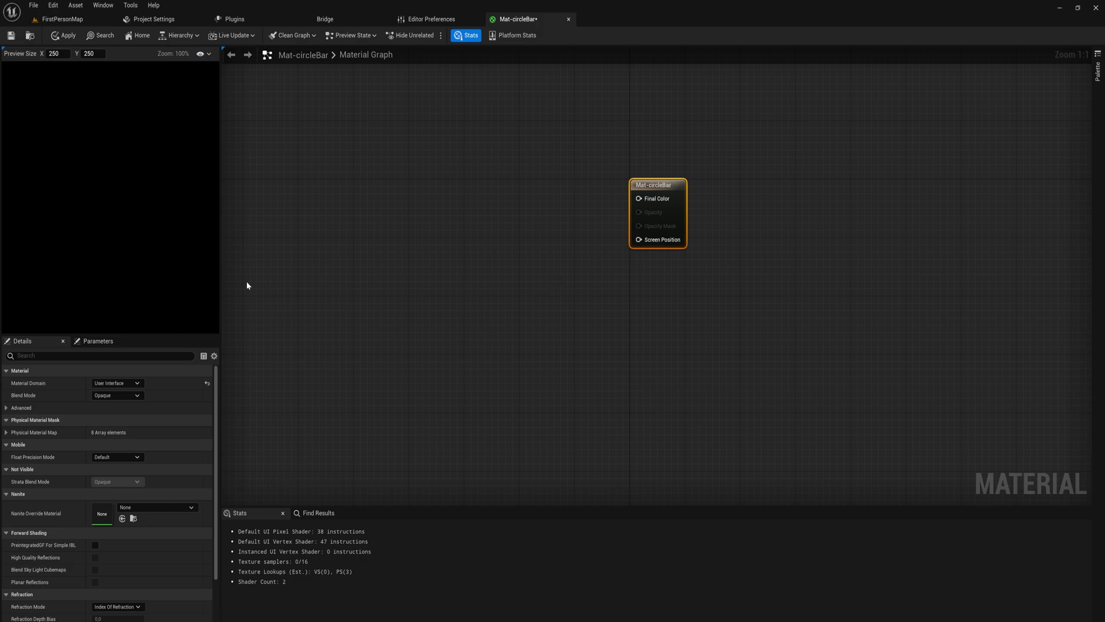
left_click(139, 397)
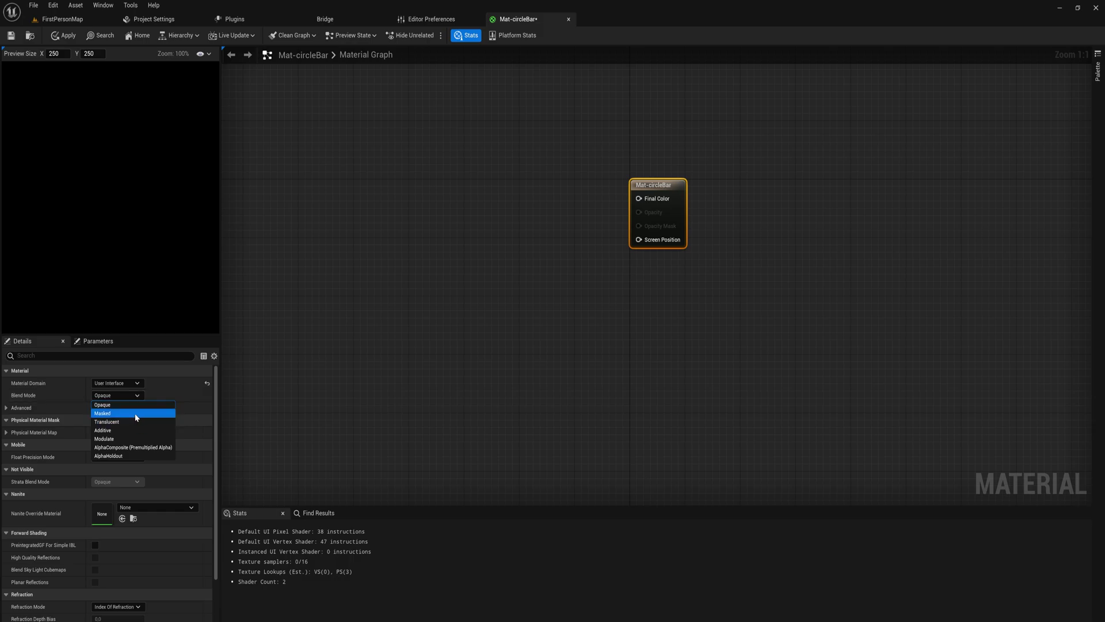
left_click(137, 414)
Step: Add a RadialGradientExponential node to the material graph and connect its output to Final Color
right_click_drag(543, 224, 575, 232)
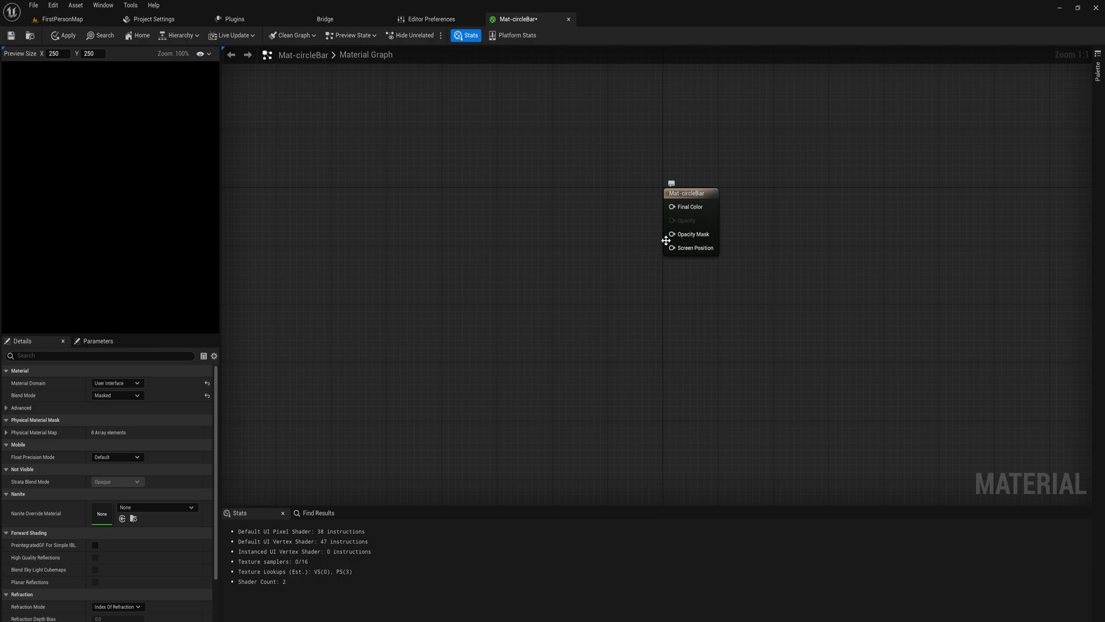
right_click_drag(525, 242, 583, 245)
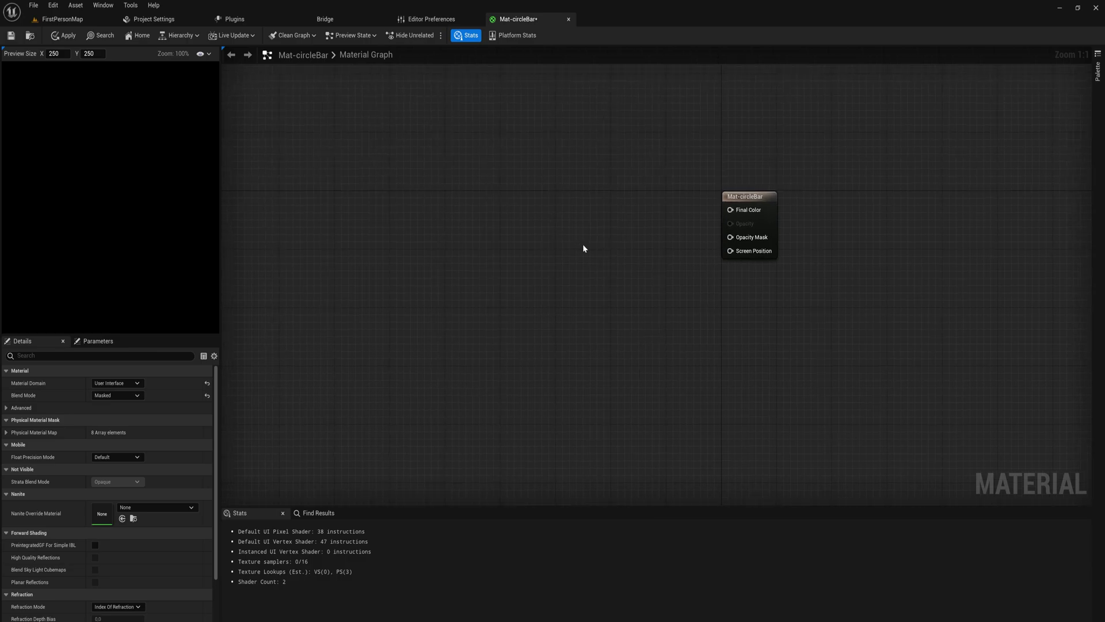
right_click(363, 182)
type("radi")
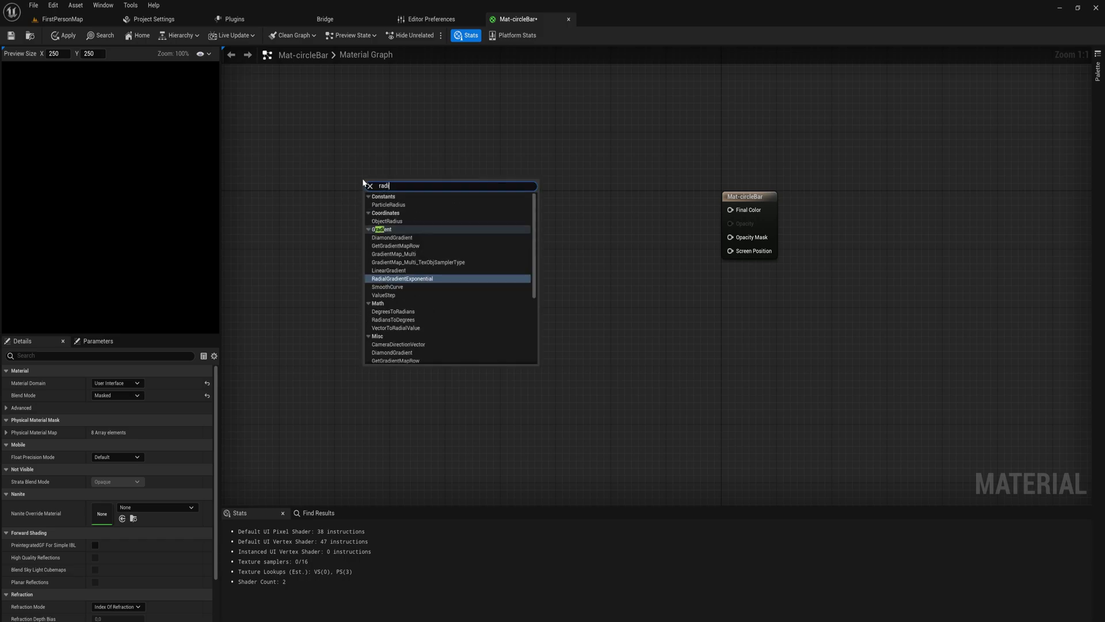
key("Return")
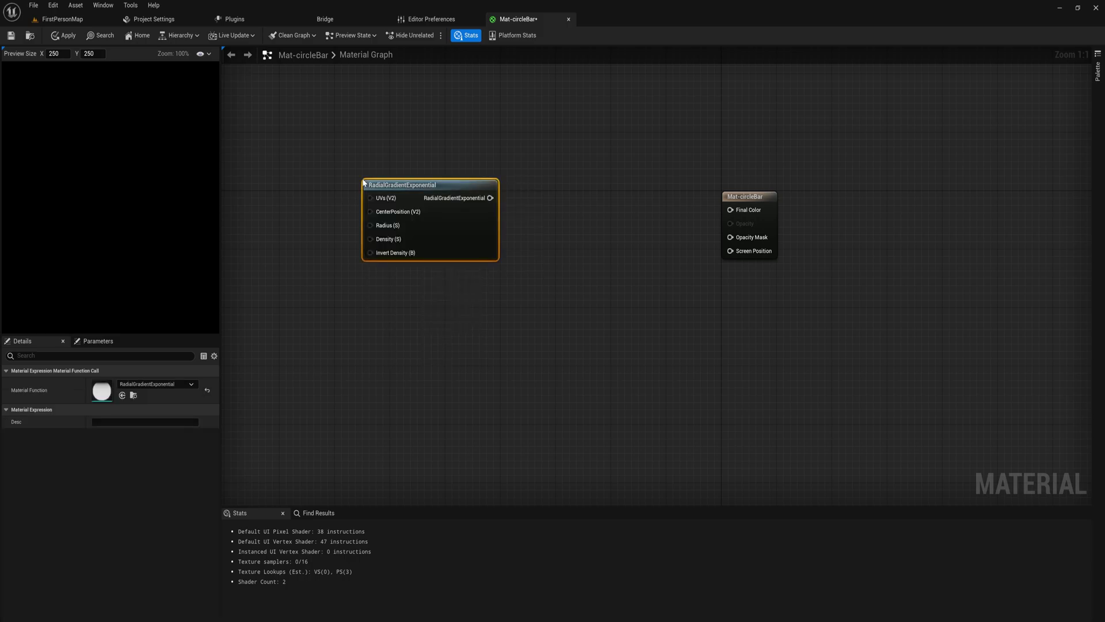
left_click_drag(493, 197, 730, 210)
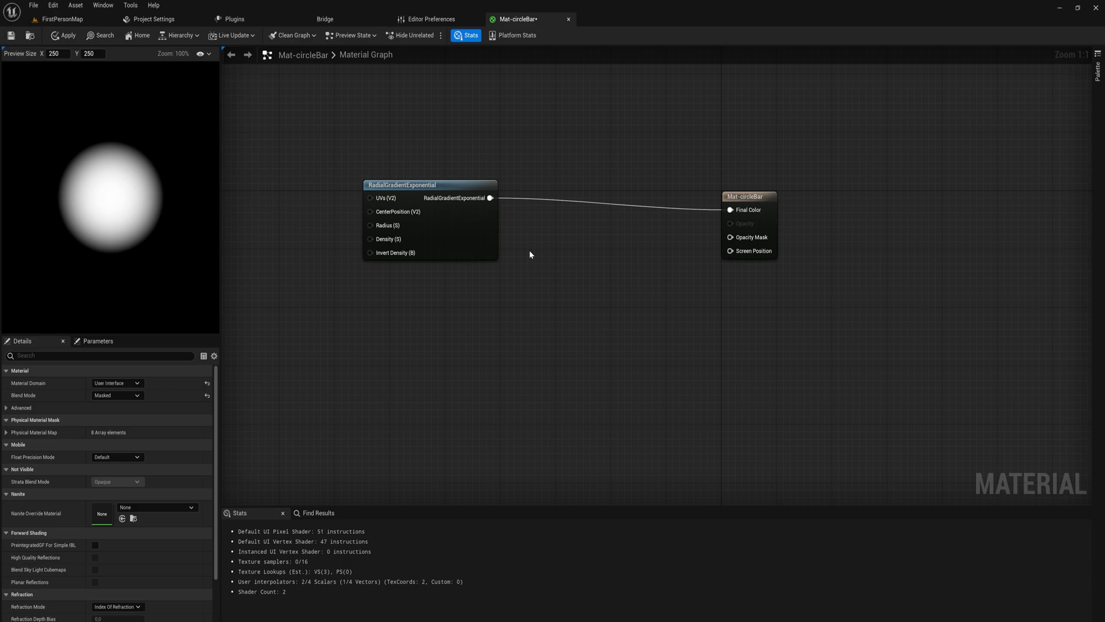
Step: Replace the gradient feeding Final Color with a constant of 1, and connect the radial gradient to Opacity Mask
left_click(730, 210, "alt")
right_click_drag(654, 203, 656, 210)
left_click(634, 141)
left_click(668, 163)
type("1")
left_click(686, 176)
left_click_drag(683, 162, 741, 233)
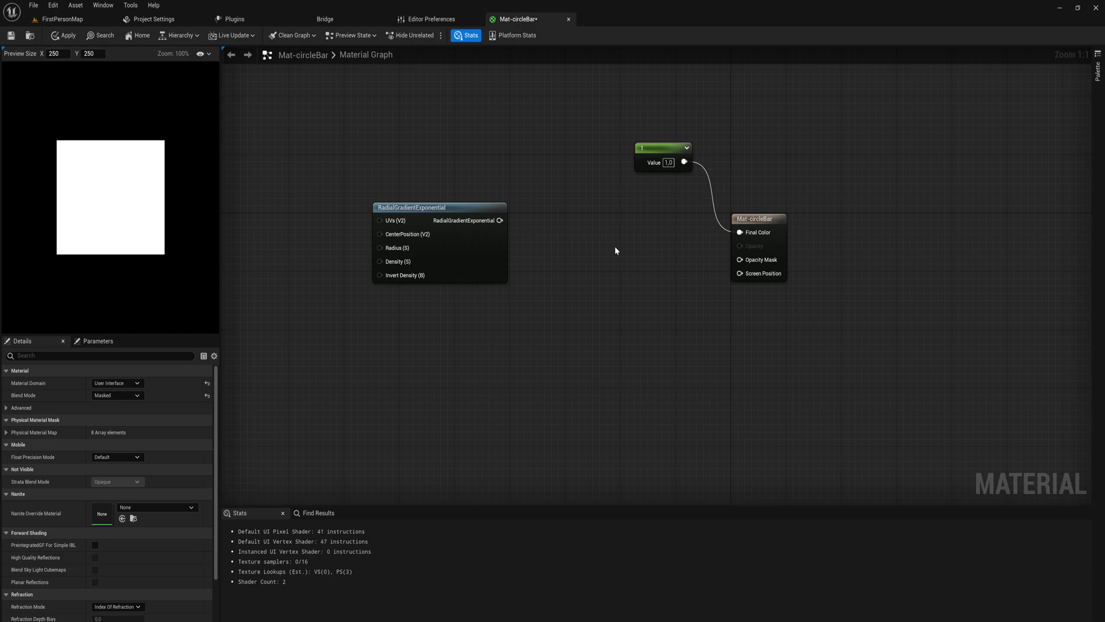
left_click_drag(473, 218, 740, 259)
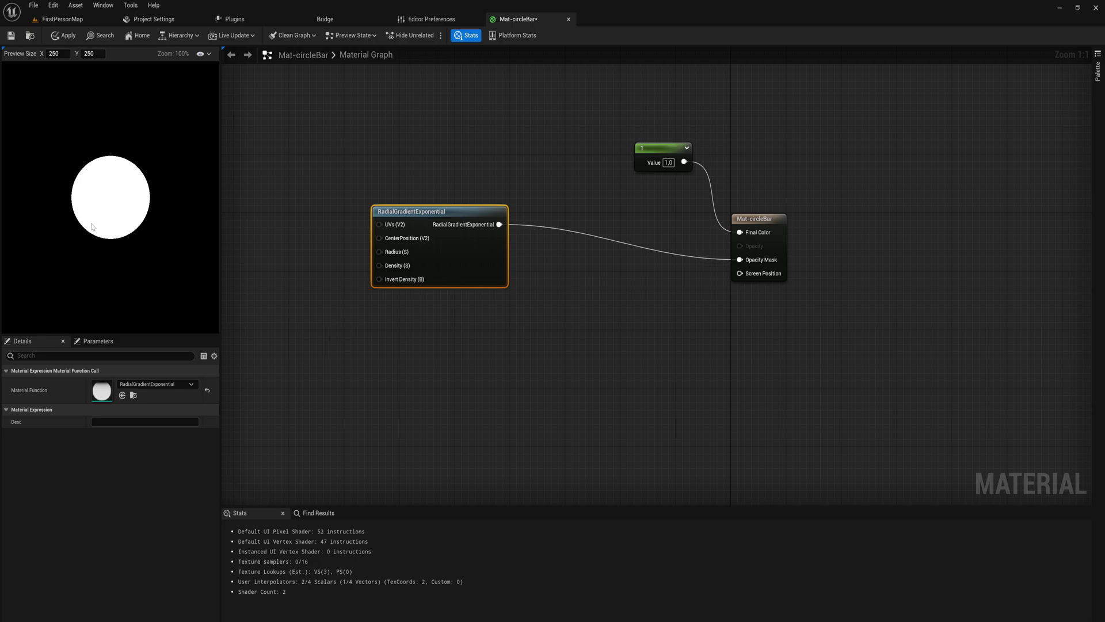
Step: Duplicate the RadialGradientExponential node and place the copy directly below the original
right_click_drag(419, 331, 440, 335)
left_click_drag(447, 332, 447, 292)
left_click(446, 288)
key("ctrl+c")
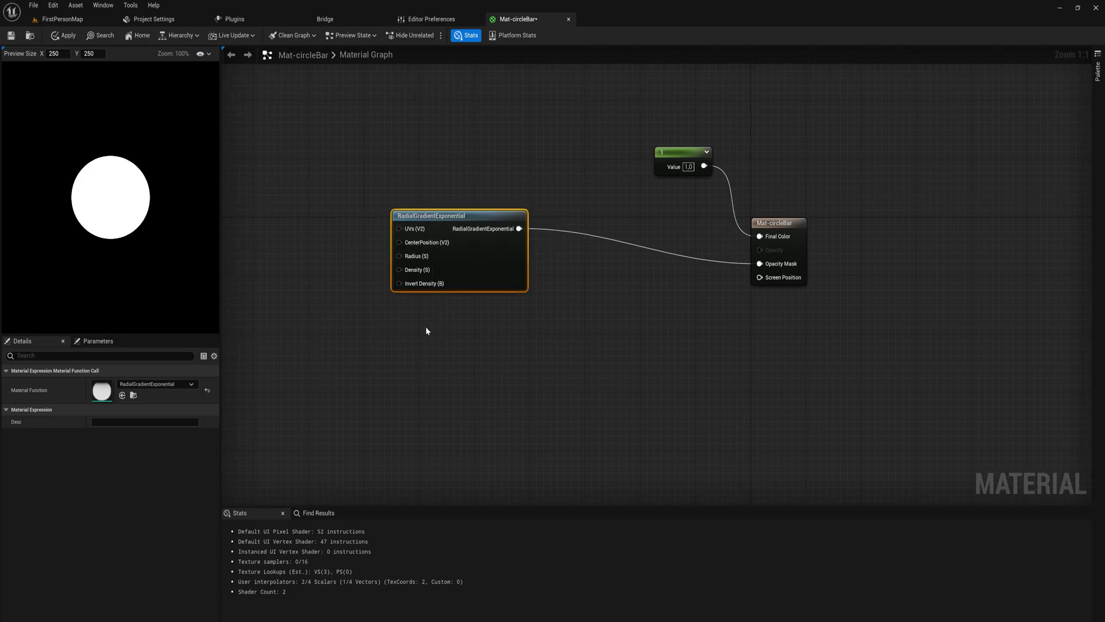
key("ctrl+v")
left_click_drag(469, 326, 441, 305)
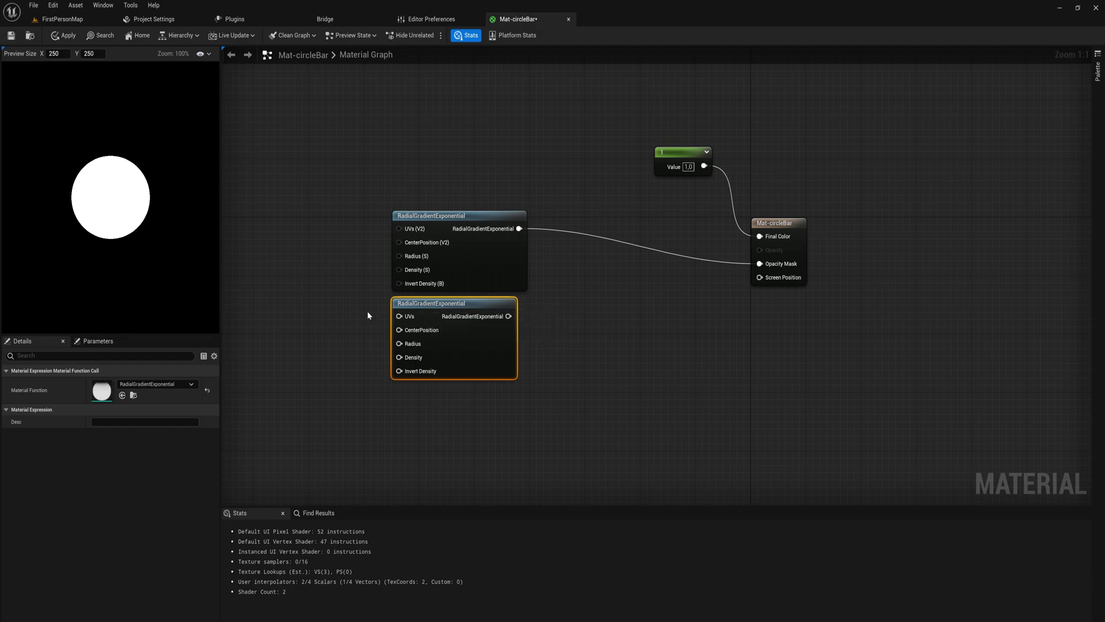
Step: Add a constant of 0.6 beside the gradients and connect it to the upper gradient's Radius
right_click_drag(300, 306, 350, 287)
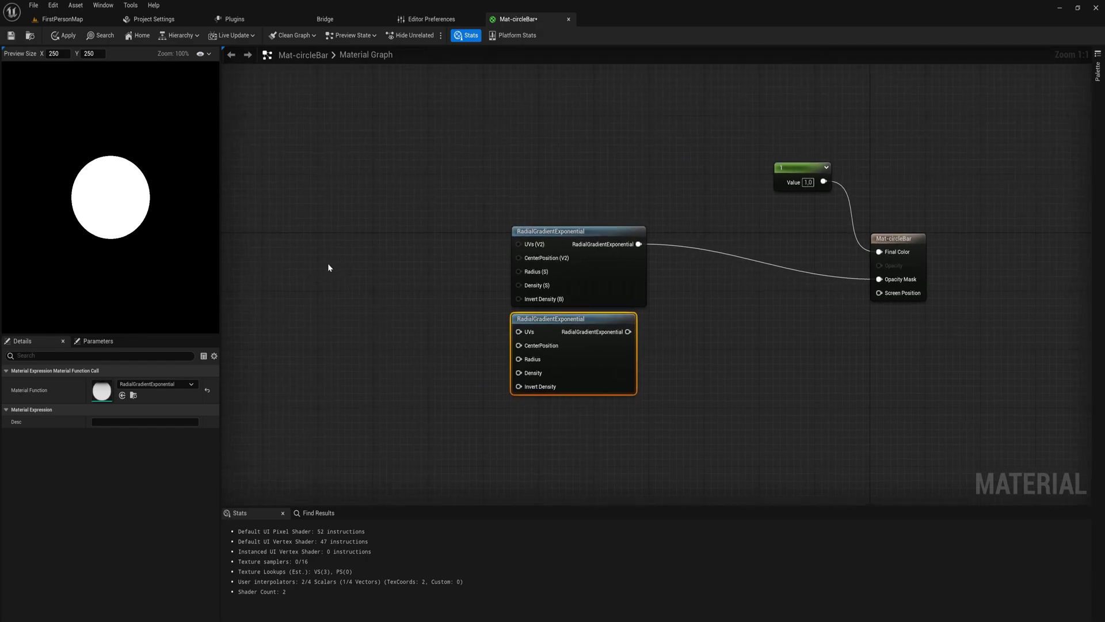
left_click(328, 268)
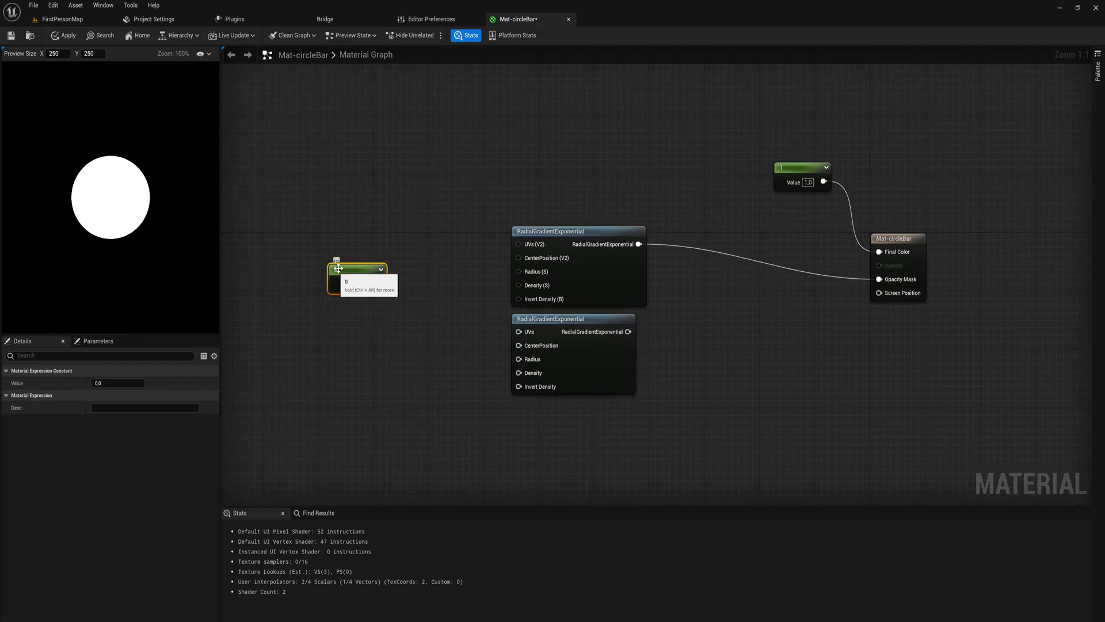
type("0.6")
key("Return")
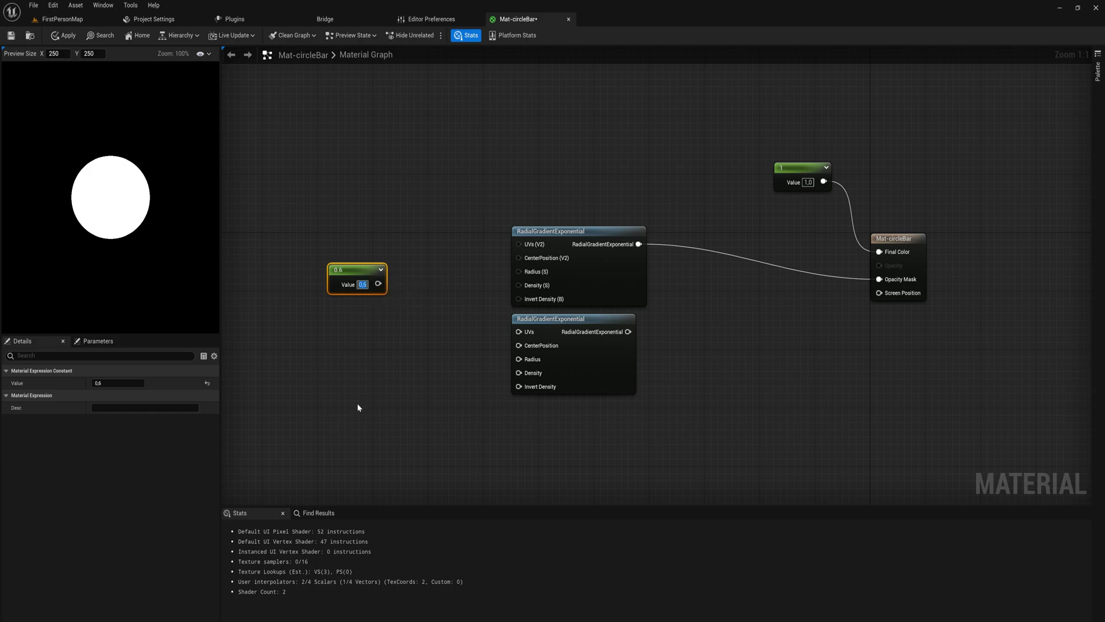
left_click_drag(378, 284, 520, 271)
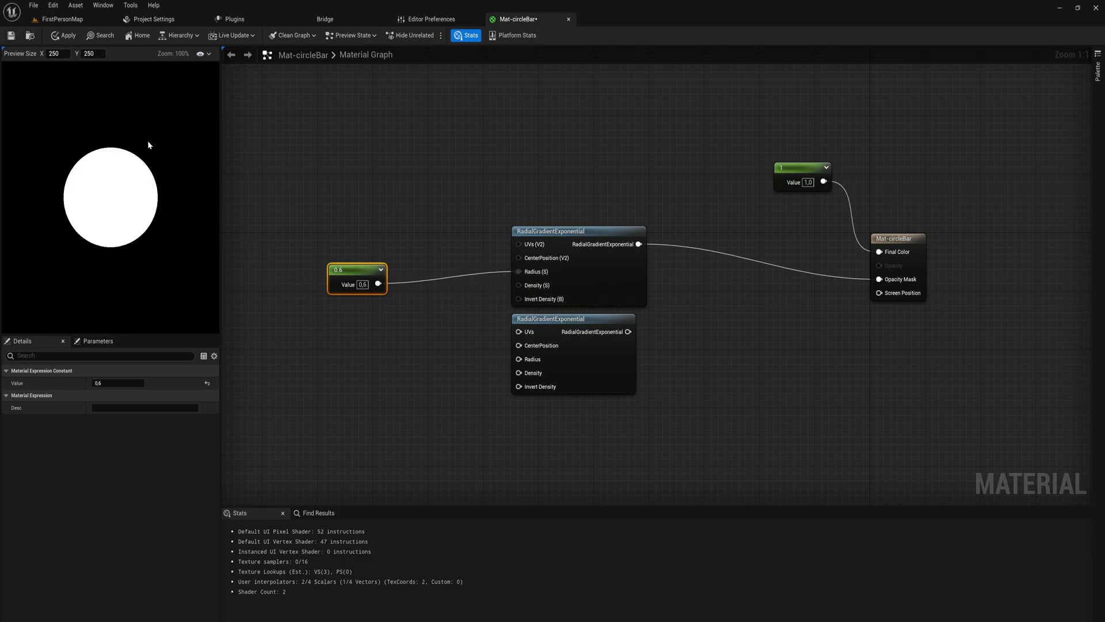
left_click_drag(360, 276, 335, 260)
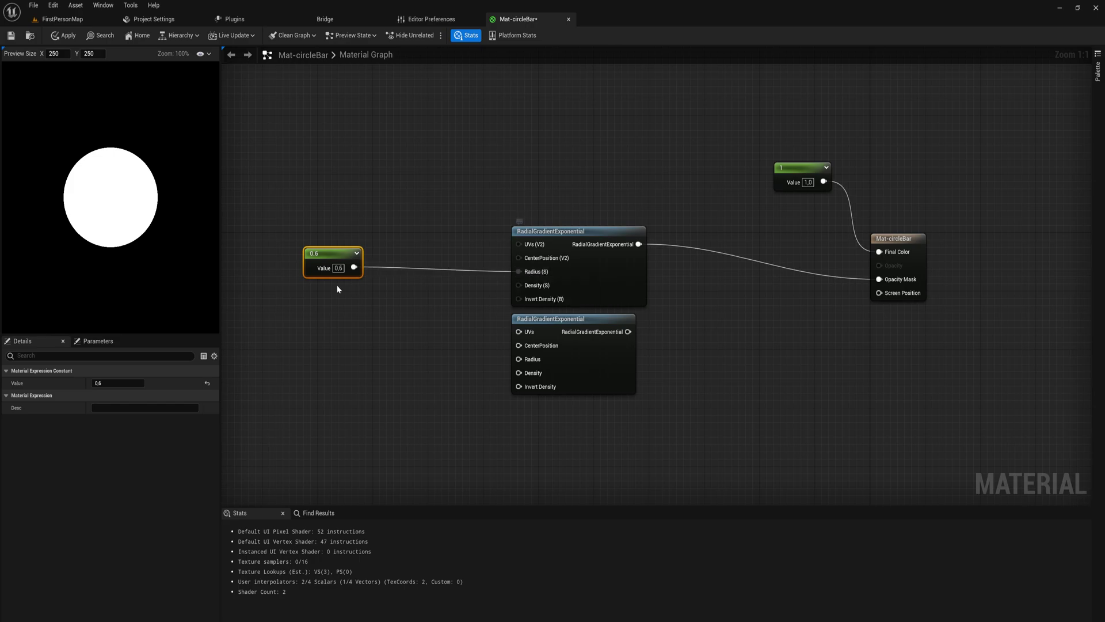
Step: Add a Subtract node with the 0.6 constant as input A and a new constant as input B
left_click_drag(354, 267, 377, 320)
type("-")
key("Return")
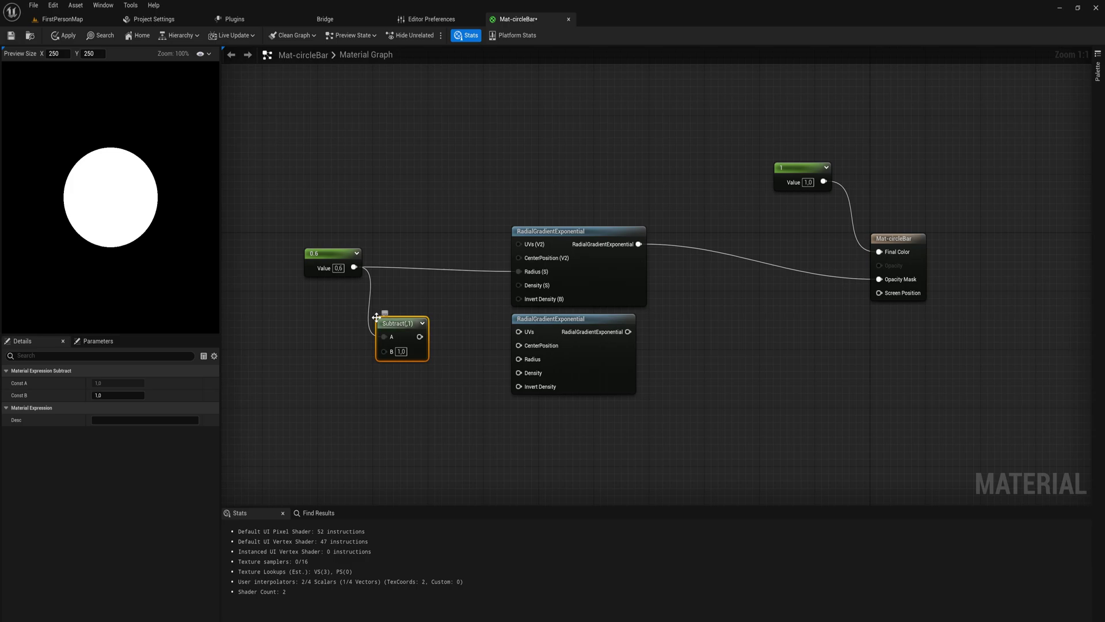
key("1")
left_click(301, 368)
left_click_drag(350, 387, 384, 351)
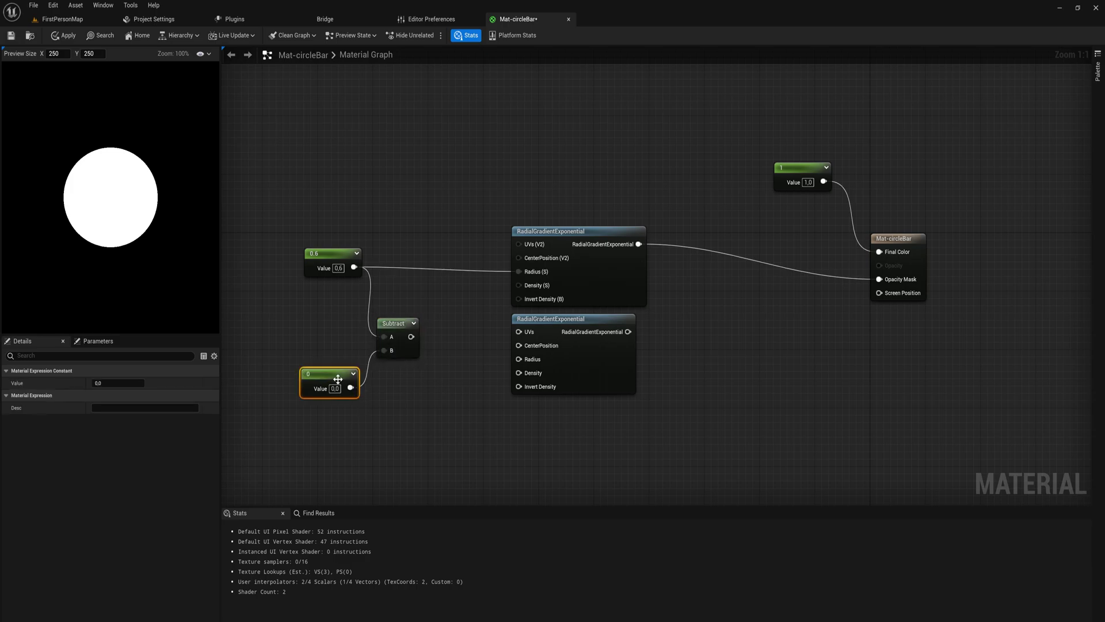
Step: Set the constant subtracted from the radius to 0.2 and connect the Subtract output to the lower gradient's Radius
left_click_drag(327, 371, 321, 357)
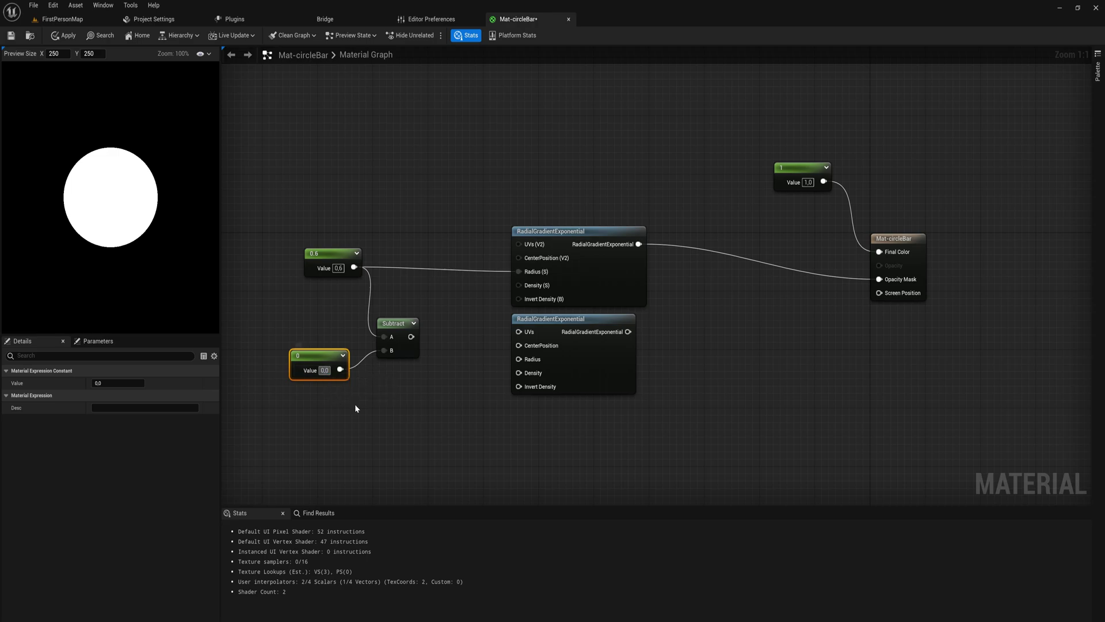
type("02")
key("Return")
type("0.2")
left_click_drag(411, 336, 520, 360)
Step: Subtract the lower radial gradient from the upper one with a Subtract node and connect the result to Opacity Mask
right_click_drag(730, 340, 621, 326)
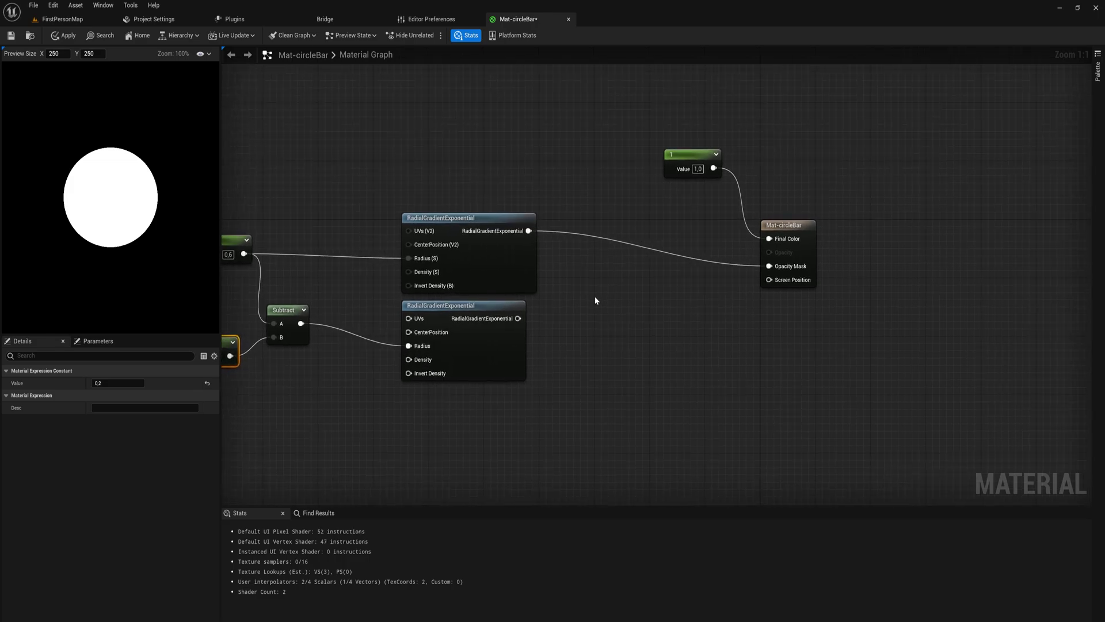
left_click_drag(528, 231, 576, 269)
type("subtract")
key("Return")
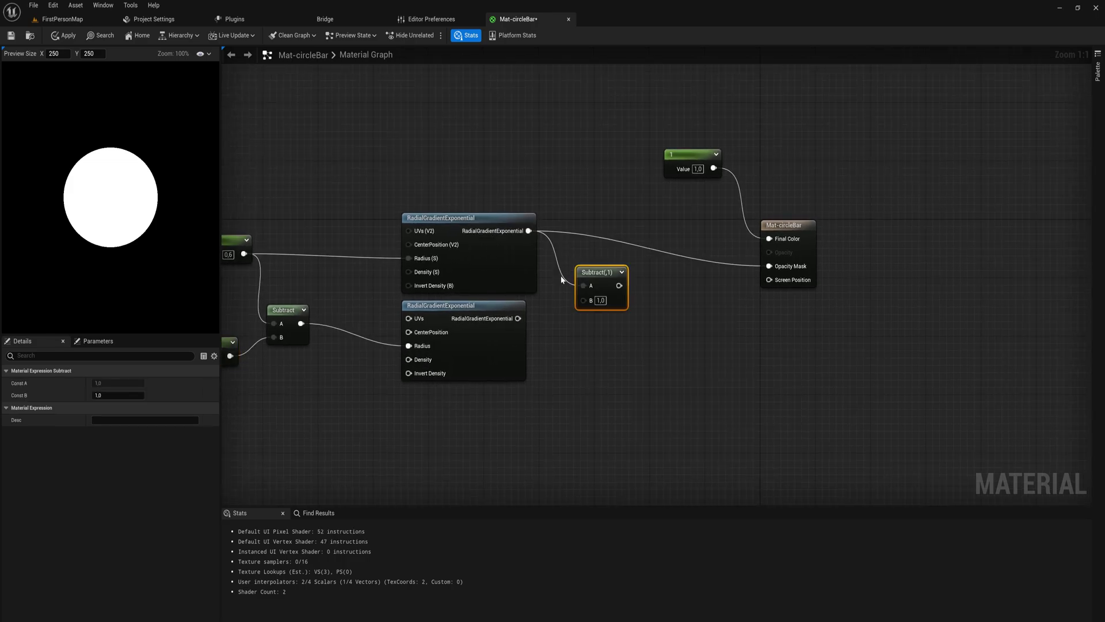
left_click_drag(518, 318, 770, 266)
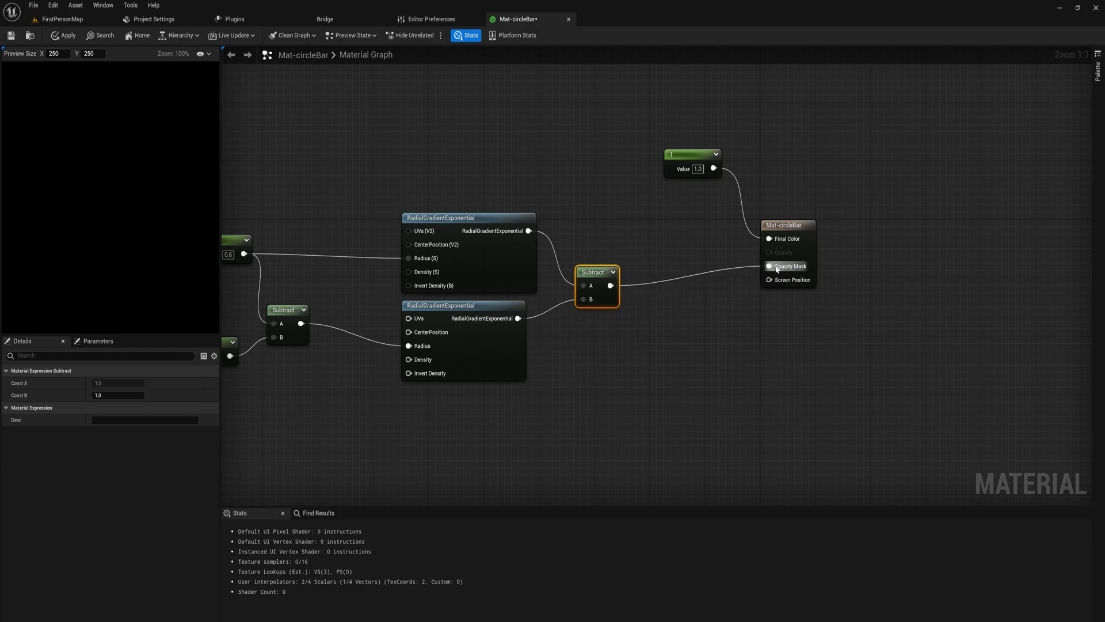
Step: Try 0.1 and 0.15 as the constant subtracted from the lower gradient's radius
right_click_drag(269, 407, 455, 418)
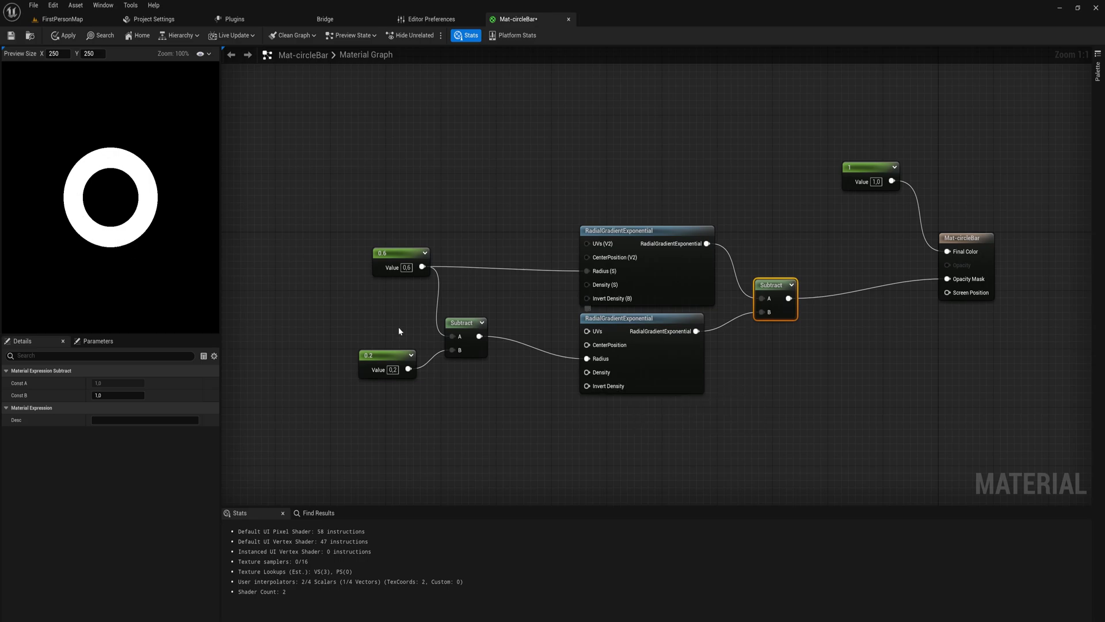
mouse_move(392, 360)
left_mouse_down()
mouse_move(388, 349)
mouse_move(385, 366)
left_mouse_up()
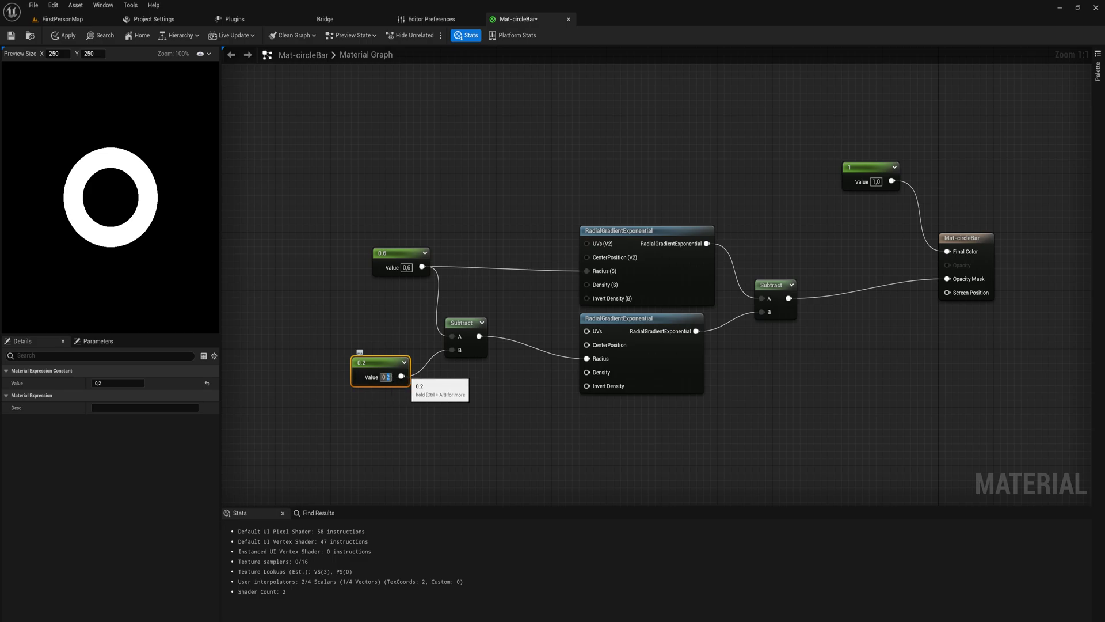
type("1")
key("Return")
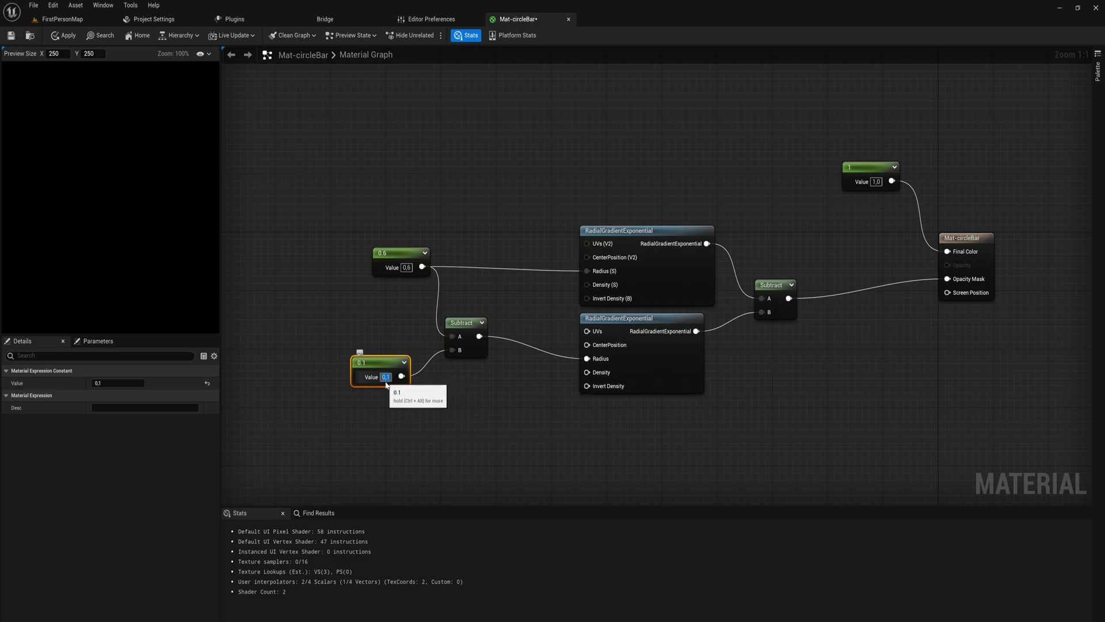
left_click(391, 377)
type("5")
key("Return")
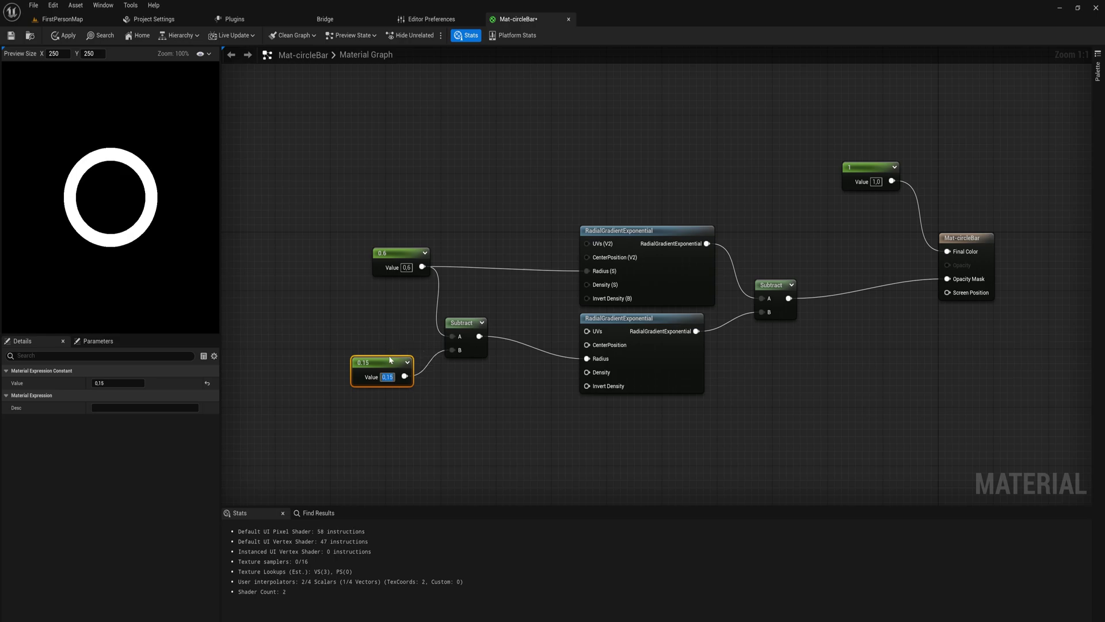
Step: Set the constant subtracted from the radius to 0.1 and nudge its node into line
type("0.1")
key("Return")
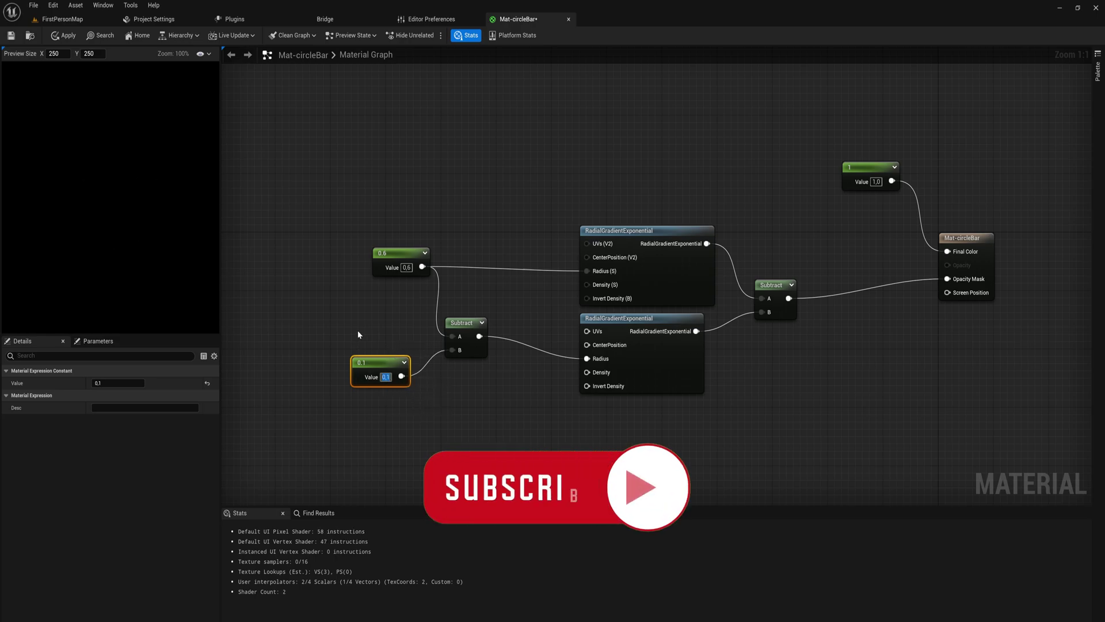
left_click_drag(371, 361, 377, 362)
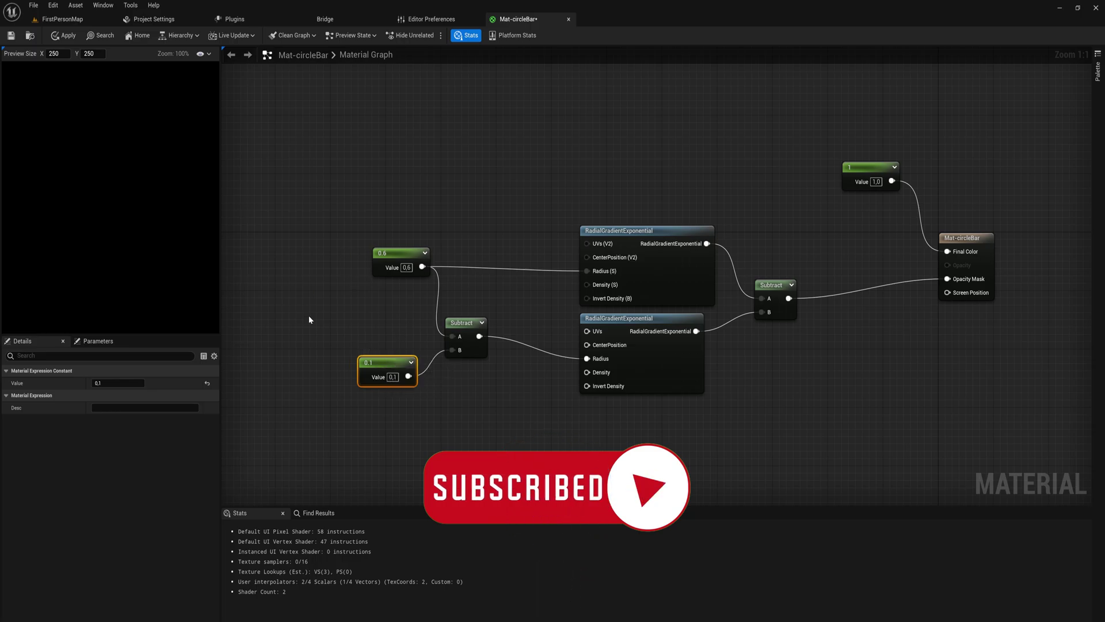
Step: Set the Opacity Mask Clip Value of the Mat-circleBar result node to 0.2
right_click_drag(1017, 229, 943, 239)
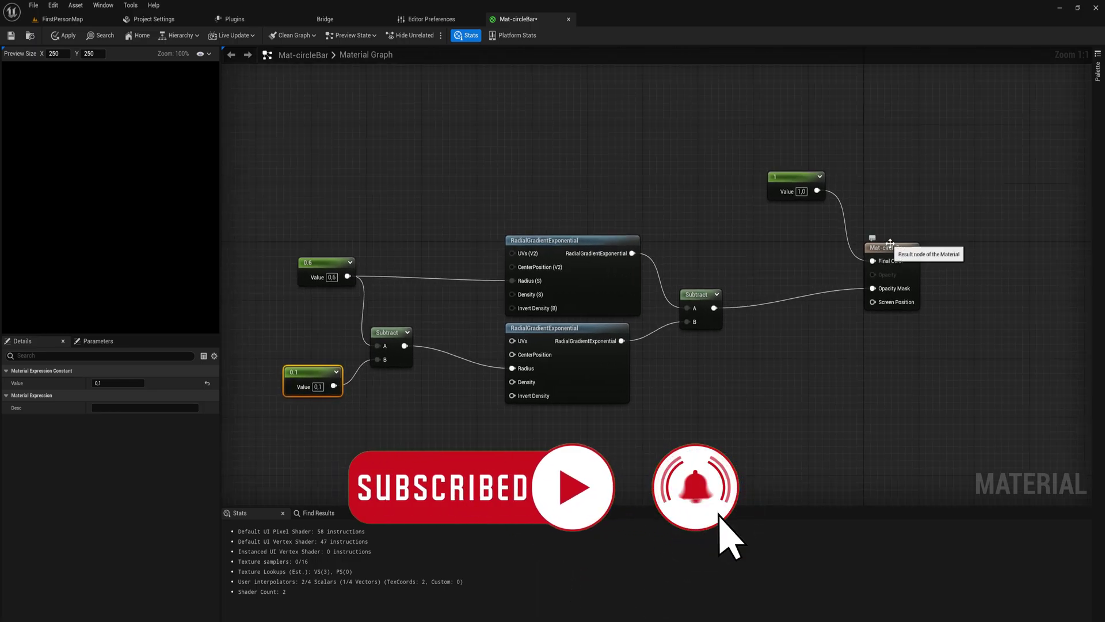
left_click(906, 244)
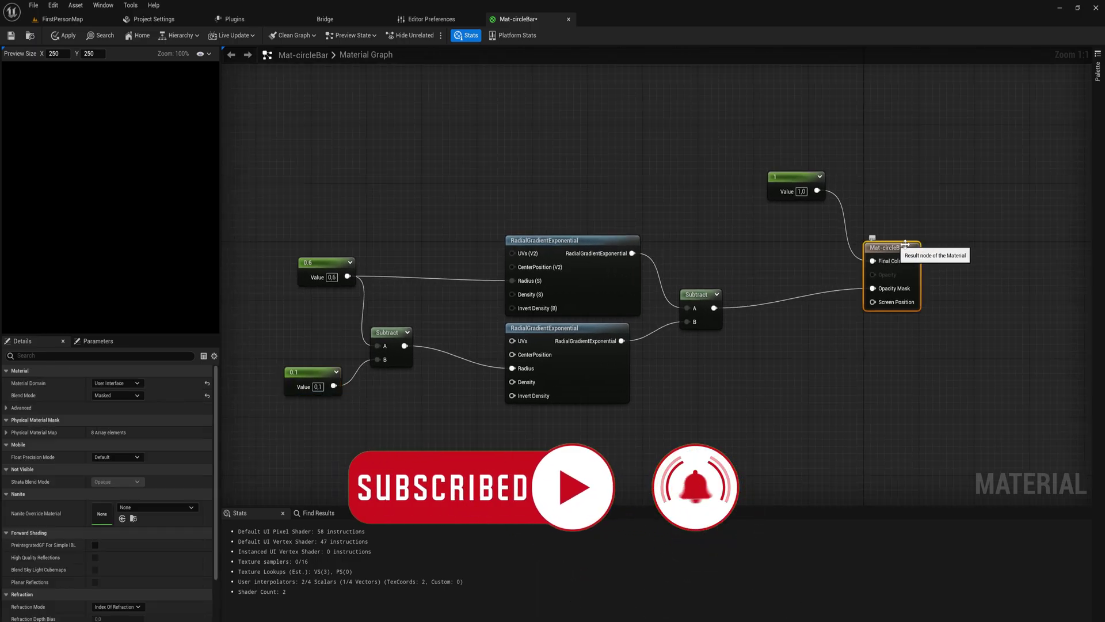
left_click(12, 408)
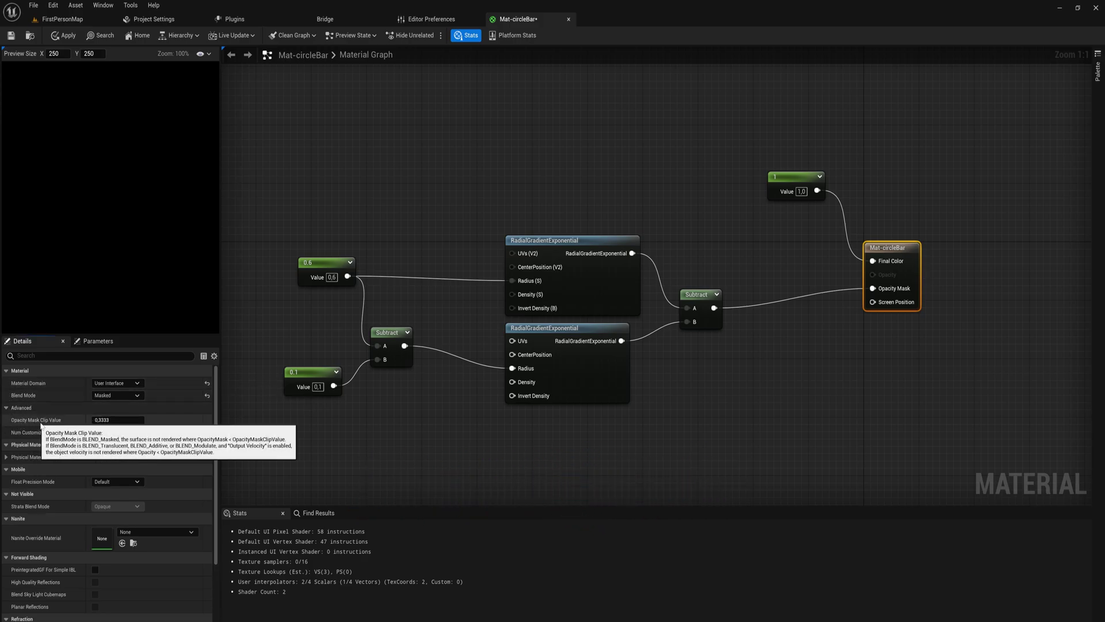
left_click(97, 420)
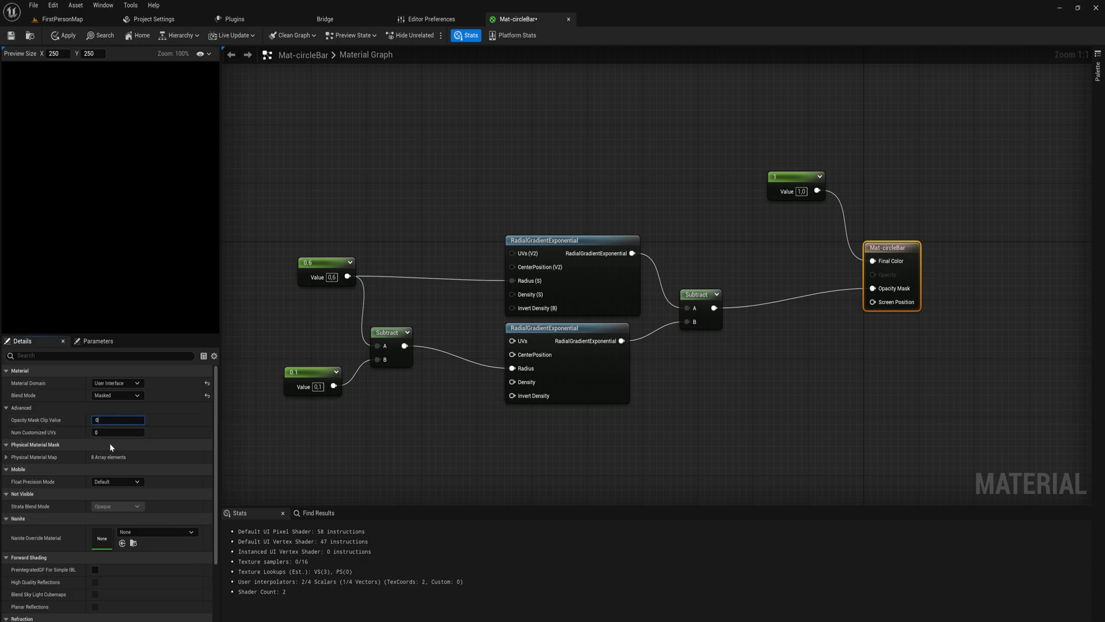
key("Return")
key("Right")
key("Return")
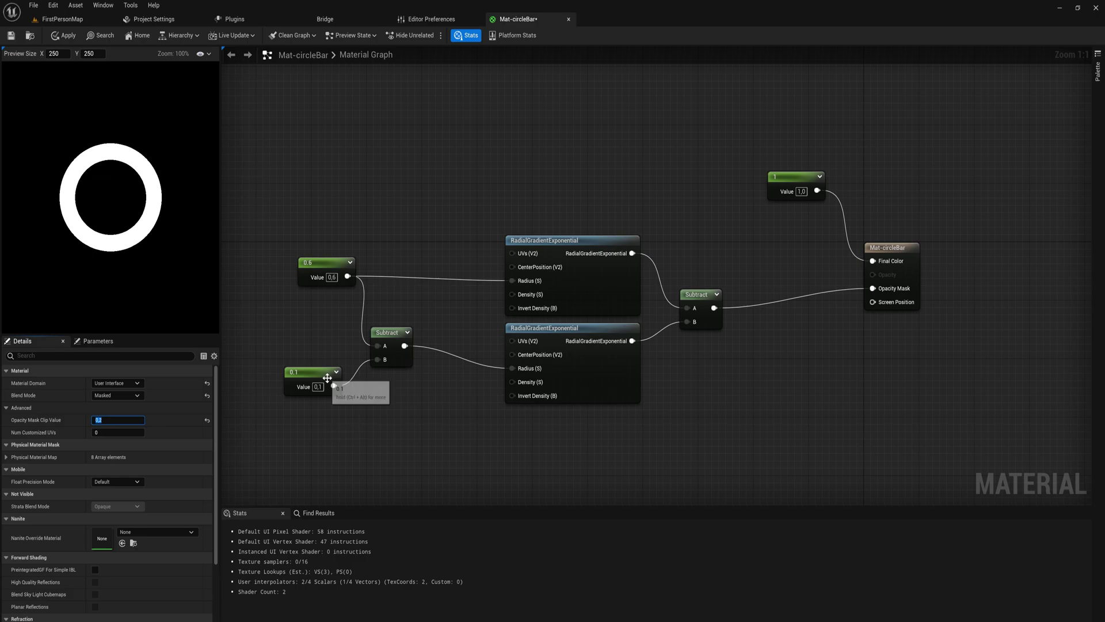
Step: Move all the ring nodes, from the radius constants to the final Subtract, upward to free space beneath them
right_click_drag(359, 416, 361, 409)
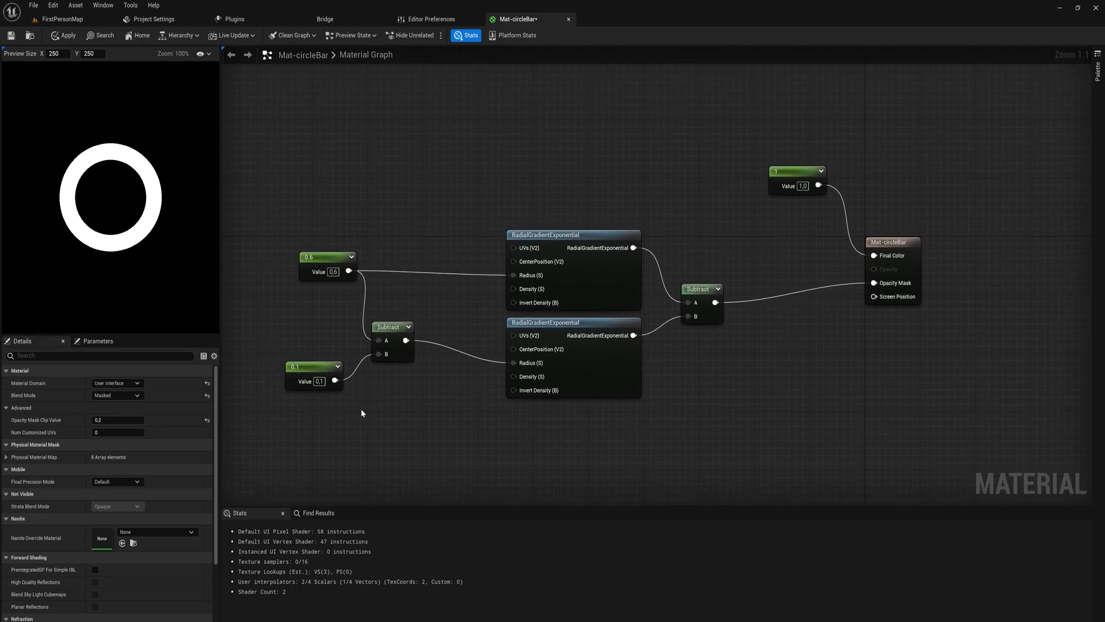
left_click_drag(734, 440, 339, 271)
left_click_drag(554, 364, 553, 307)
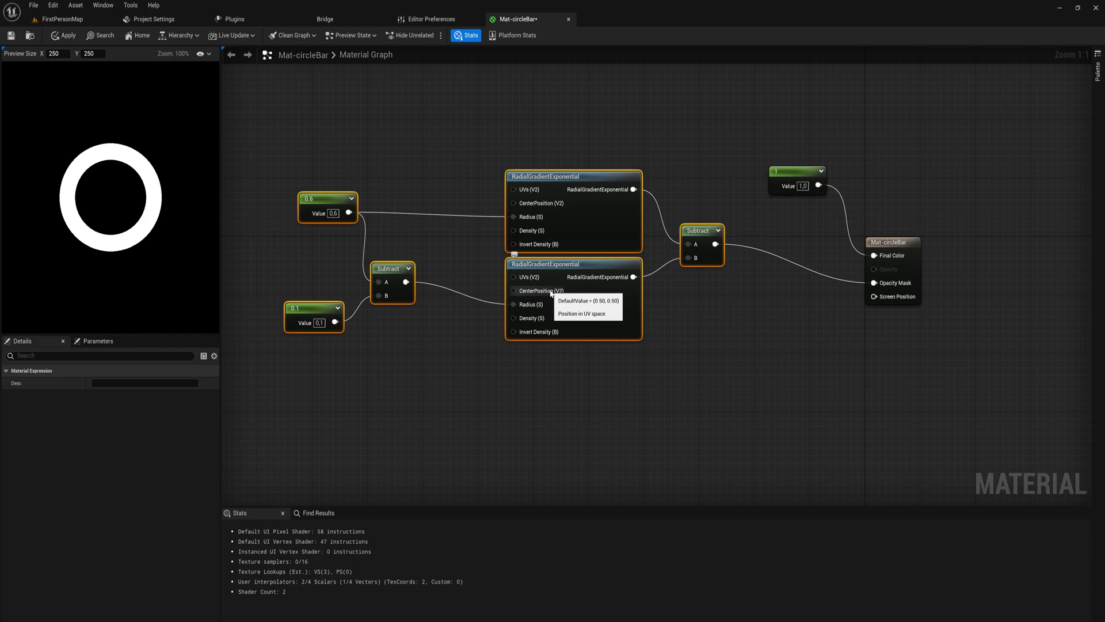
Step: Add a CustomRotator node in the free space below the ring nodes
right_click_drag(550, 291, 631, 254)
left_click(391, 380)
right_click(388, 361)
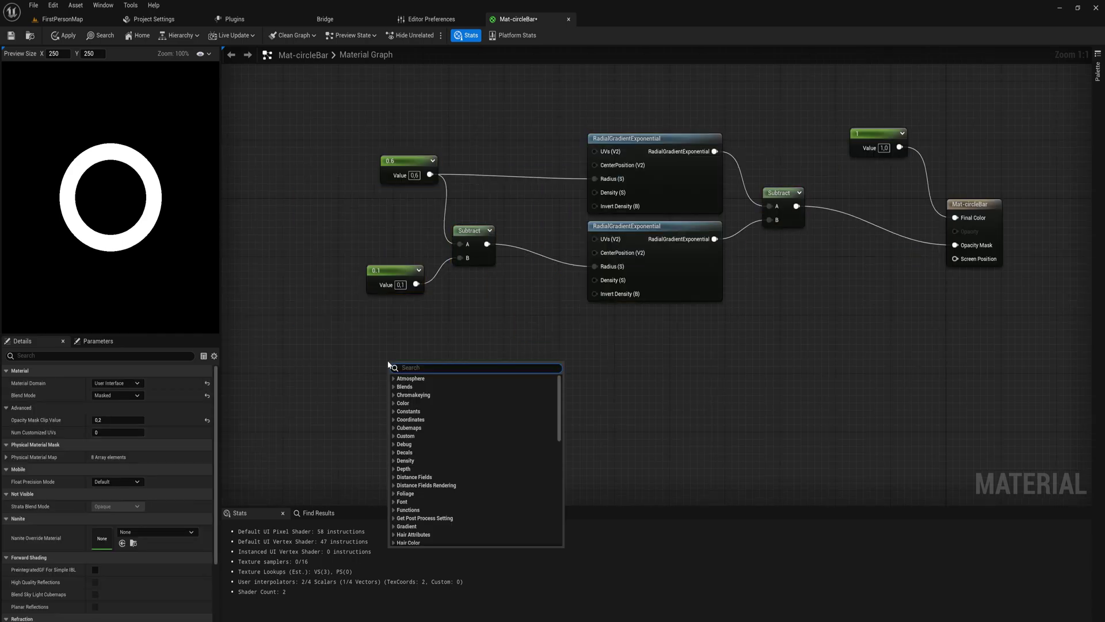
type("customrot")
key("Return")
Step: Add a texture coordinate node beside the CustomRotator and connect it to the UVs input
right_click_drag(350, 372, 406, 362)
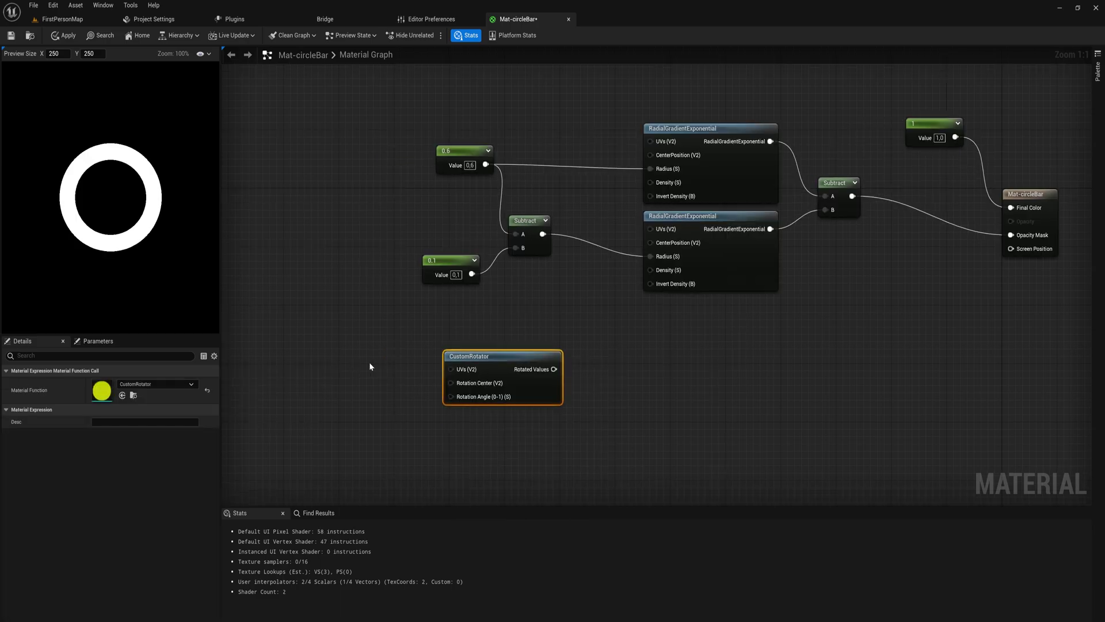
right_click(317, 354)
type("coord")
key("Return")
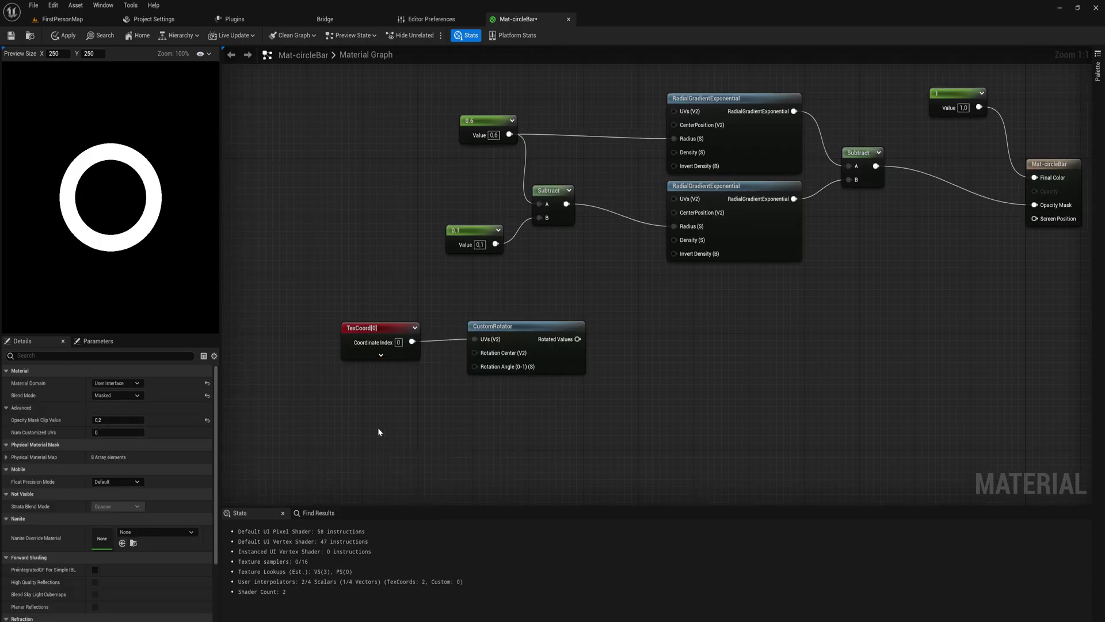
Step: Add a constant of 0.25 below the texture coordinate and connect it to the CustomRotator's Rotation Angle
left_click(362, 423)
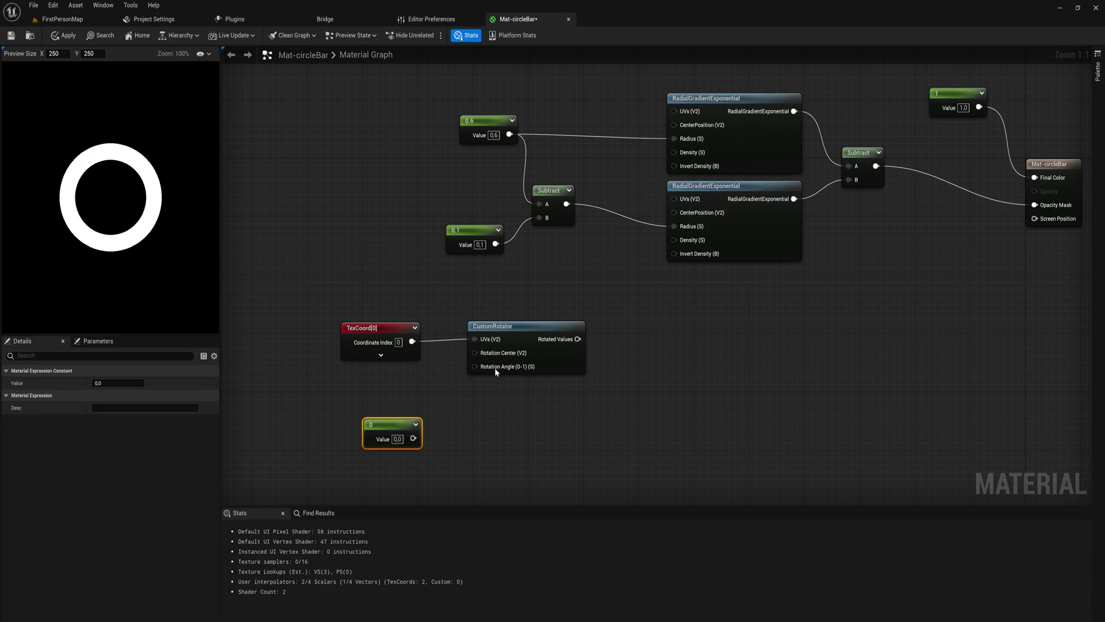
left_click(397, 439)
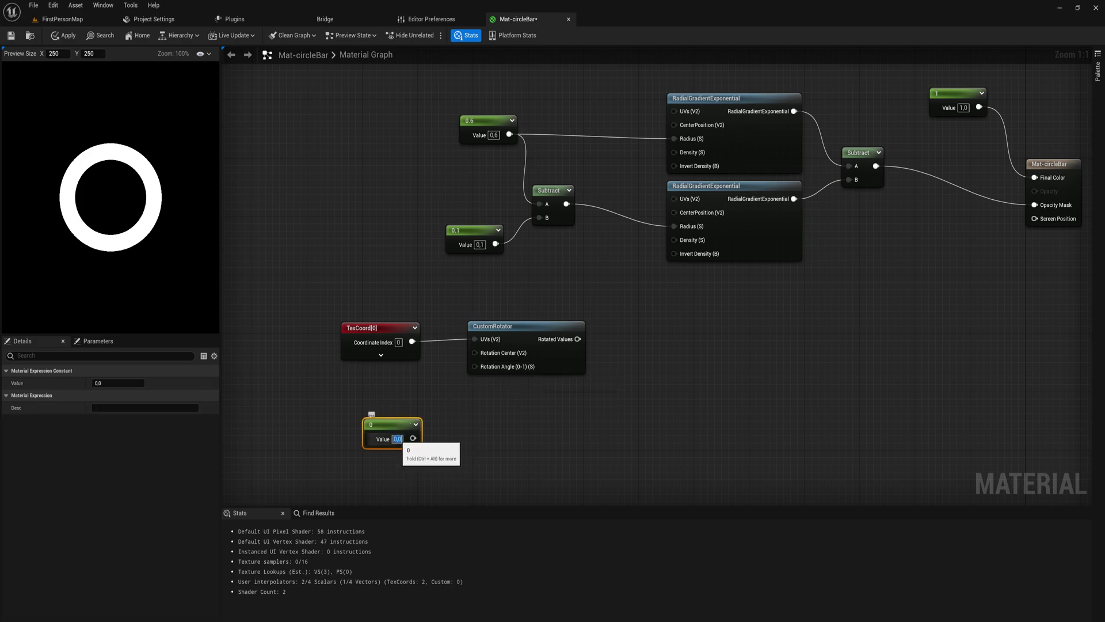
type("0.25")
key("Return")
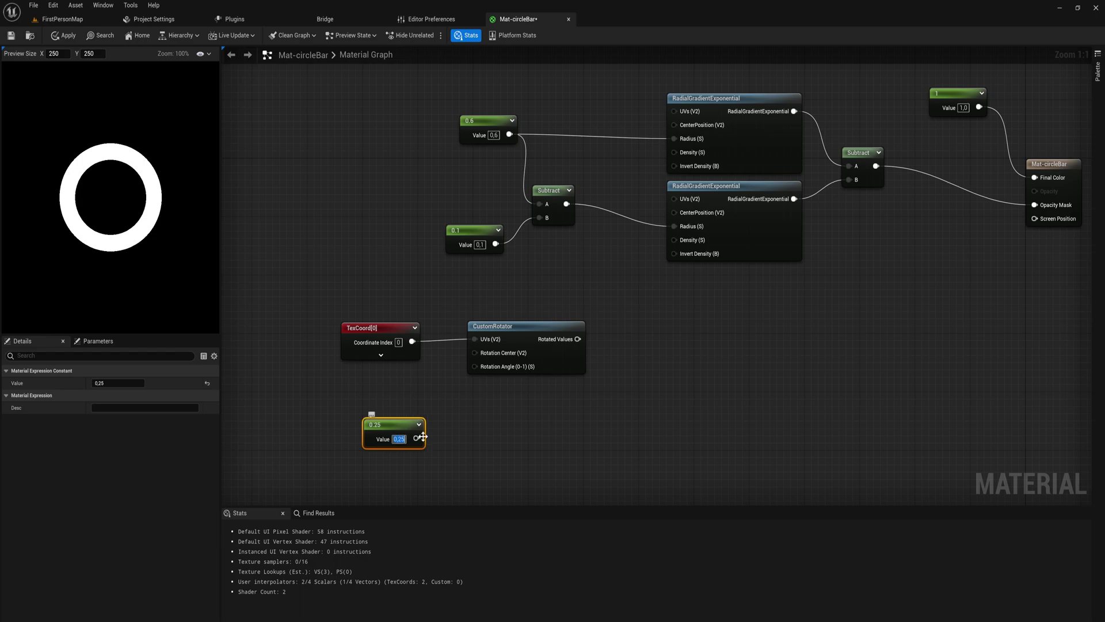
left_click_drag(423, 436, 475, 367)
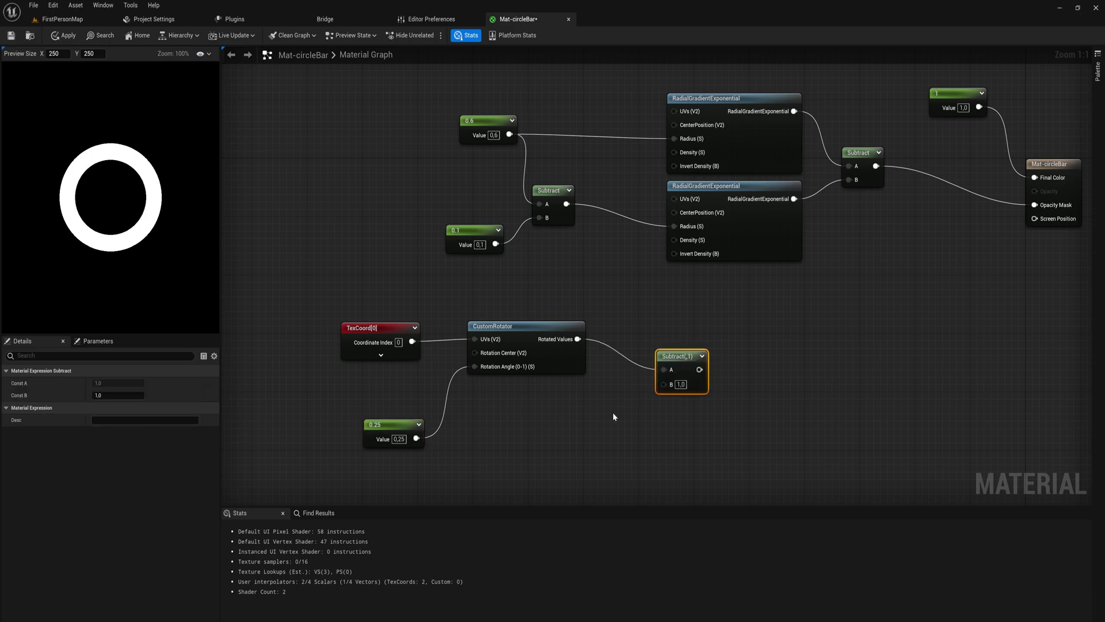
Step: Add a constant of 0.5 and connect it to input B of the Subtract node fed by the CustomRotator
right_click_drag(613, 413, 594, 398)
left_click_drag(639, 443, 651, 363)
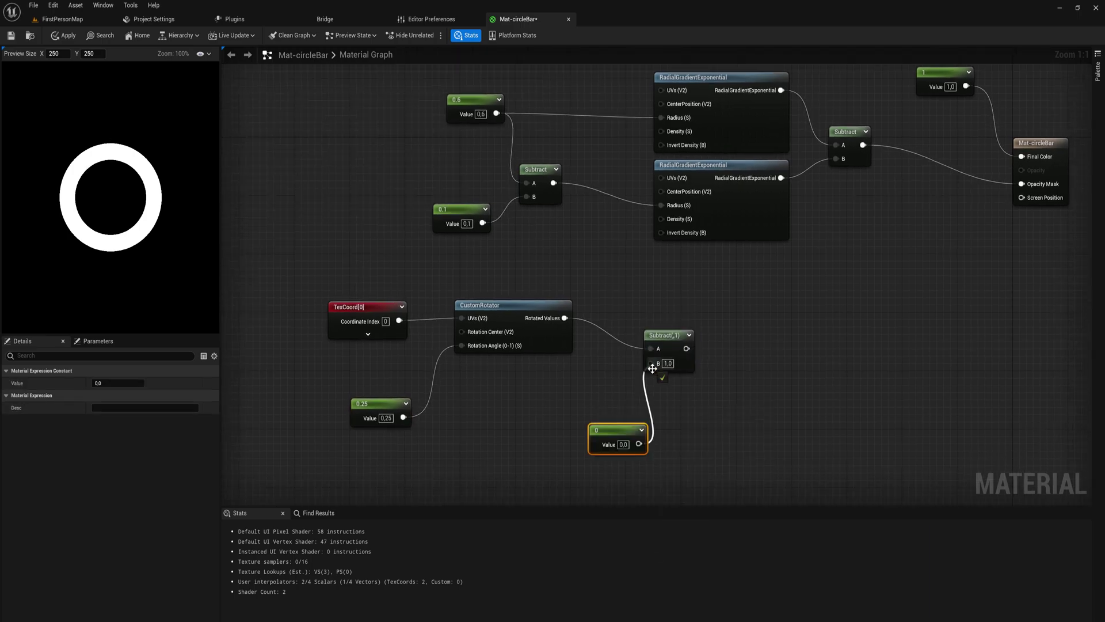
left_click(623, 444)
type("0.5")
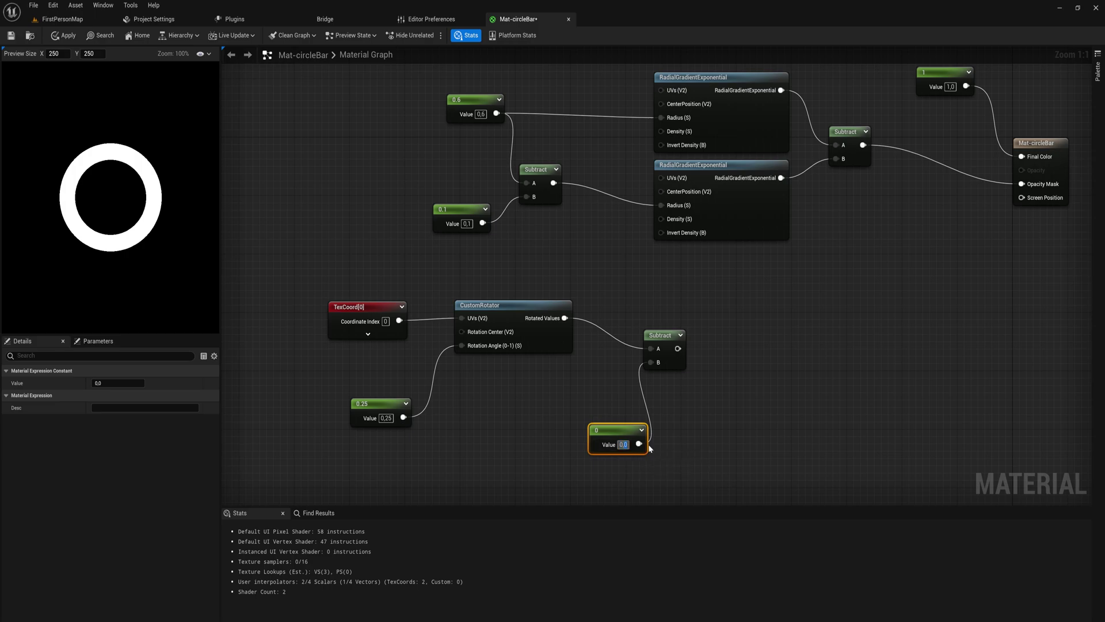
left_click(703, 424)
left_click_drag(608, 438, 596, 422)
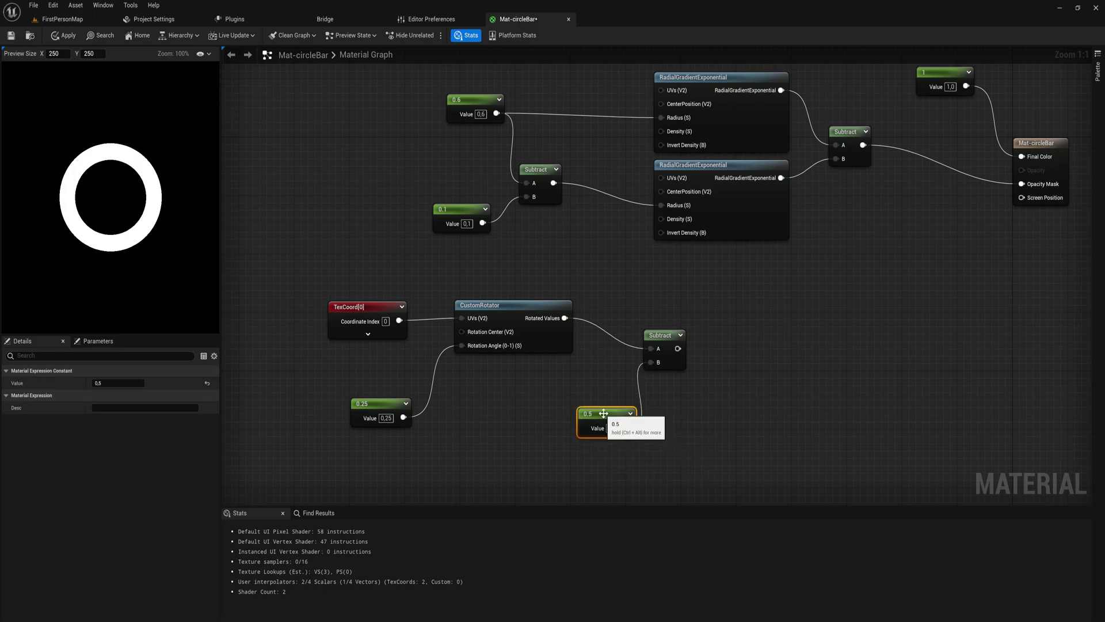
Step: Add a Multiply node to the output of the 0.5 subtraction and connect a new Constant2Vector to its input B
right_click_drag(587, 403, 406, 422)
left_click_drag(496, 368, 567, 377)
type("*")
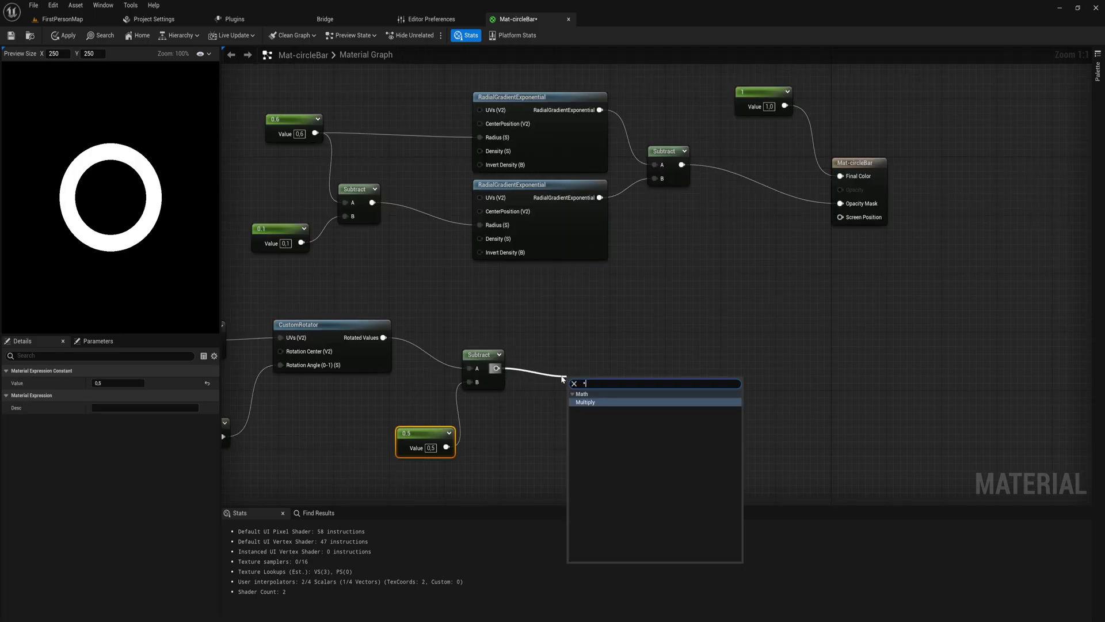
key("Return")
right_click_drag(540, 449, 546, 426)
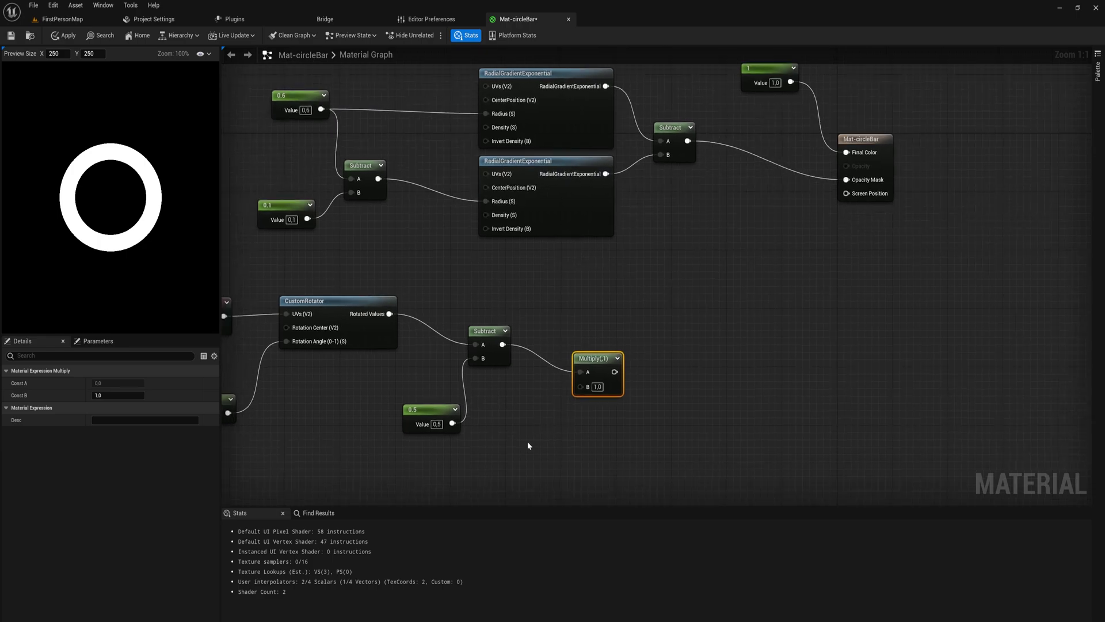
left_click(527, 441)
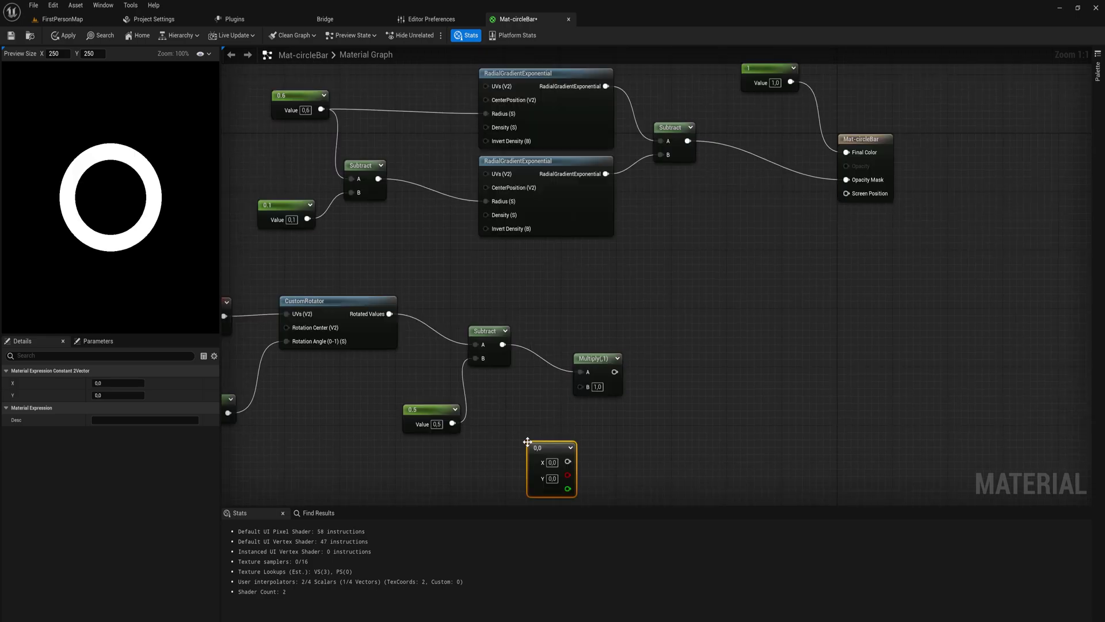
left_click_drag(567, 462, 582, 386)
left_click_drag(550, 470, 543, 432)
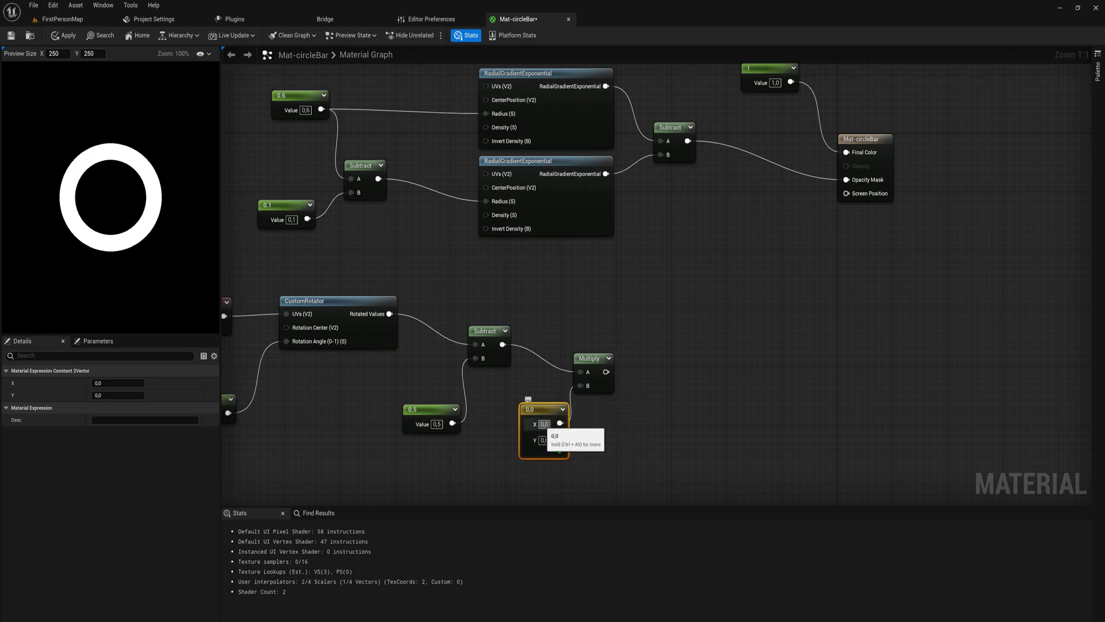
Step: Set the Constant2Vector to X 1 and Y -1, and align it and the Multiply node with the Subtract node
left_click(544, 424)
type("1")
key("Return")
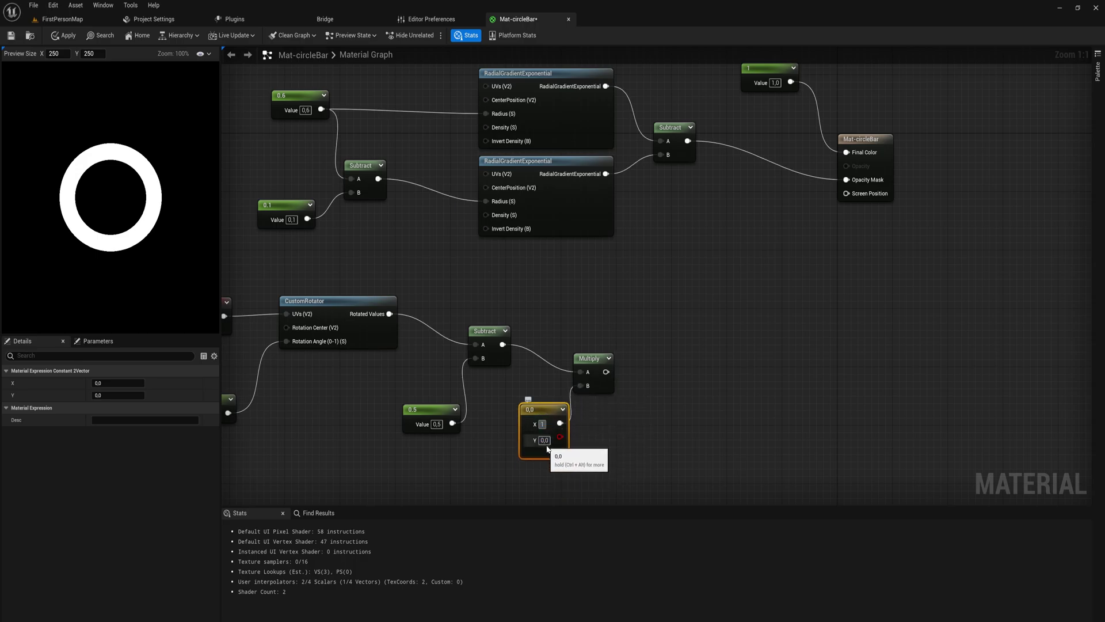
left_click(544, 440)
type("-1")
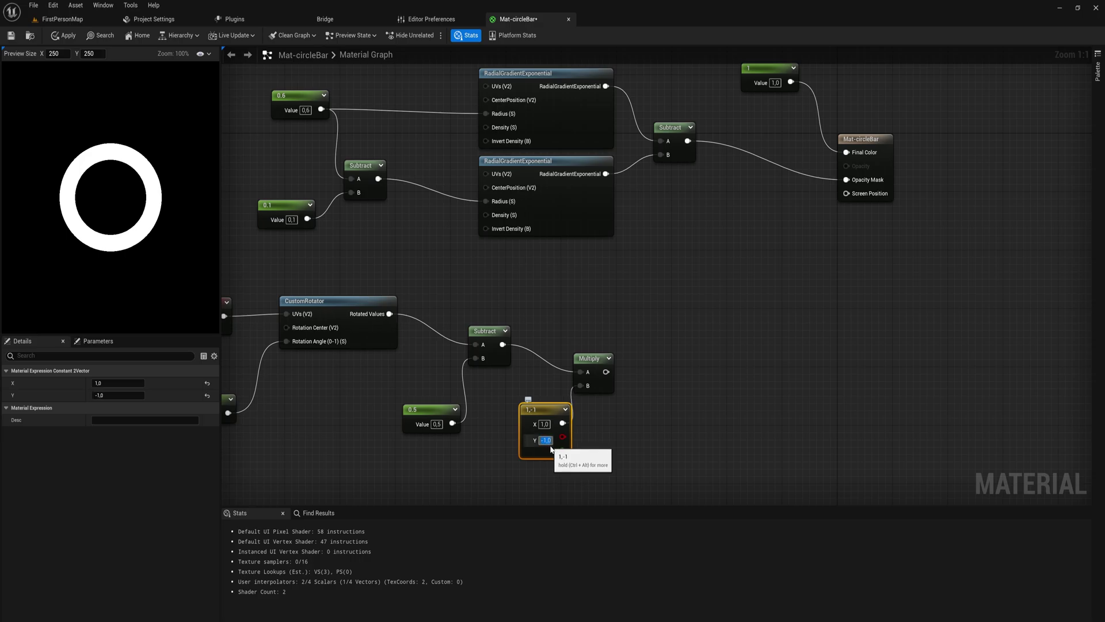
key("Return")
left_click(545, 440)
left_click(590, 452)
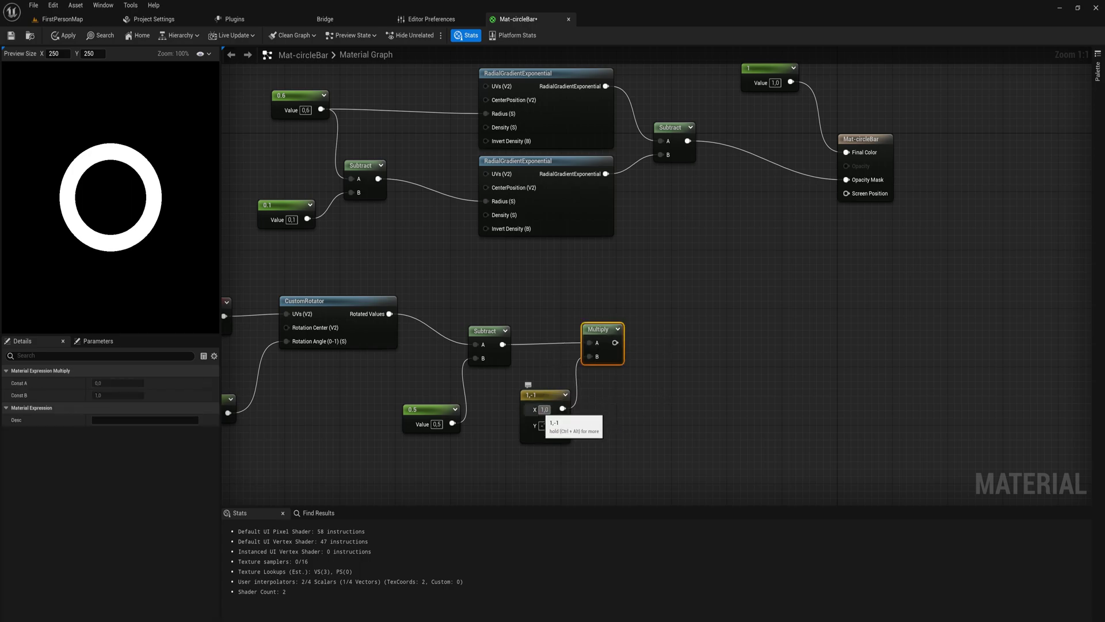
left_click_drag(518, 378, 554, 433)
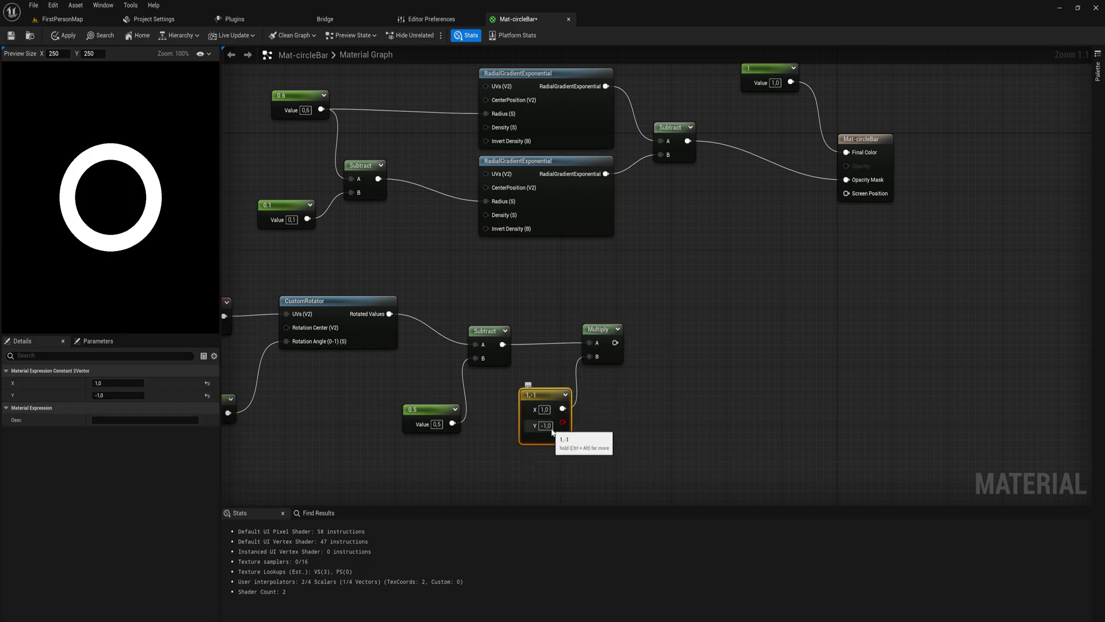
Step: Add a VectorToRadialValue node fed by the Multiply output
right_click_drag(649, 382, 448, 407)
left_click_drag(414, 367, 485, 376)
type("ve")
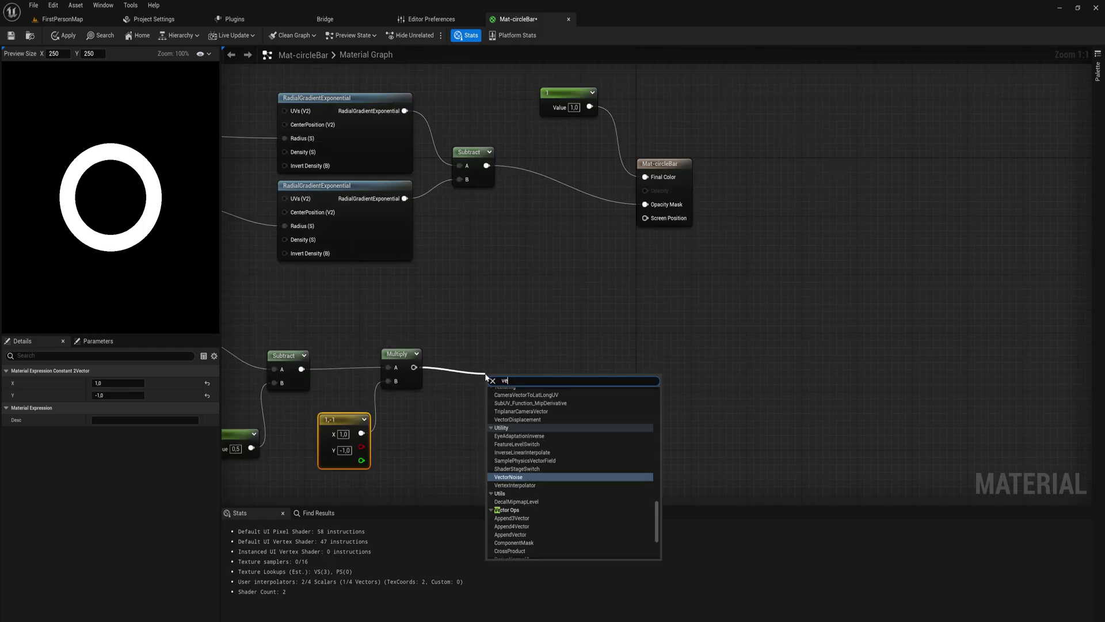
type("ctortorad")
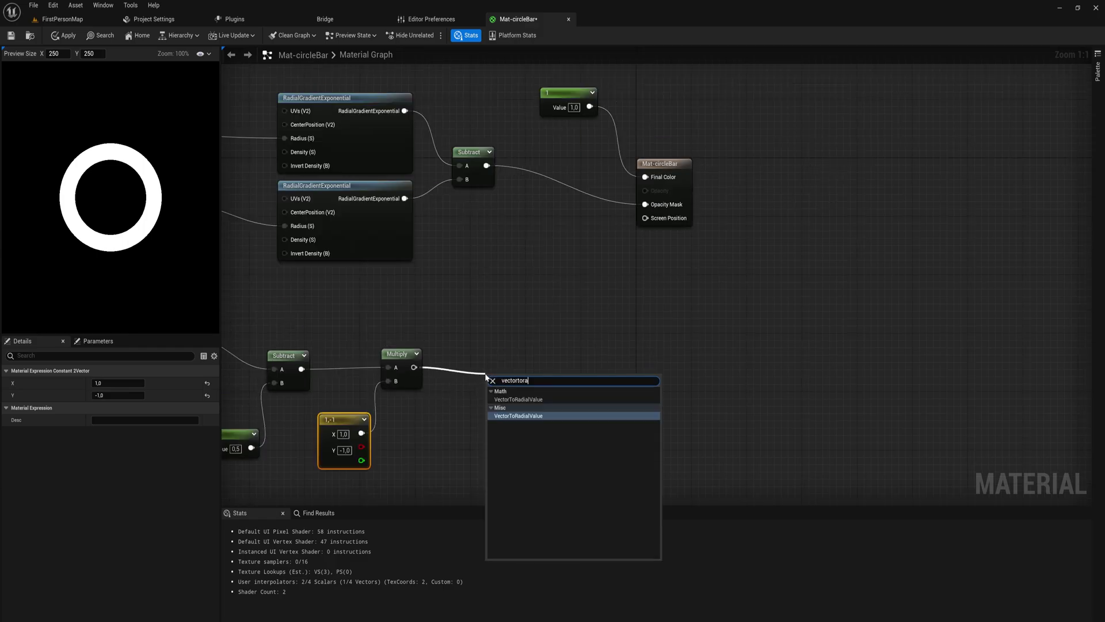
key("Return")
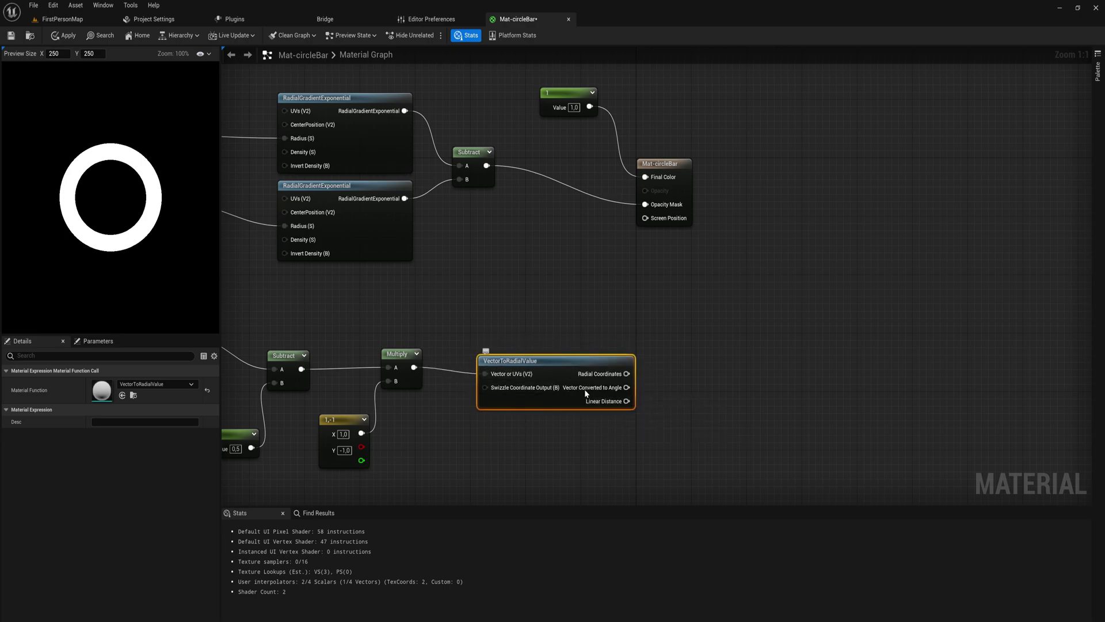
Step: Add an Add node to VectorToRadialValue's Vector Converted to Angle output and connect a new constant of 0.5 to its input B
left_click_drag(627, 373, 693, 369)
type("add")
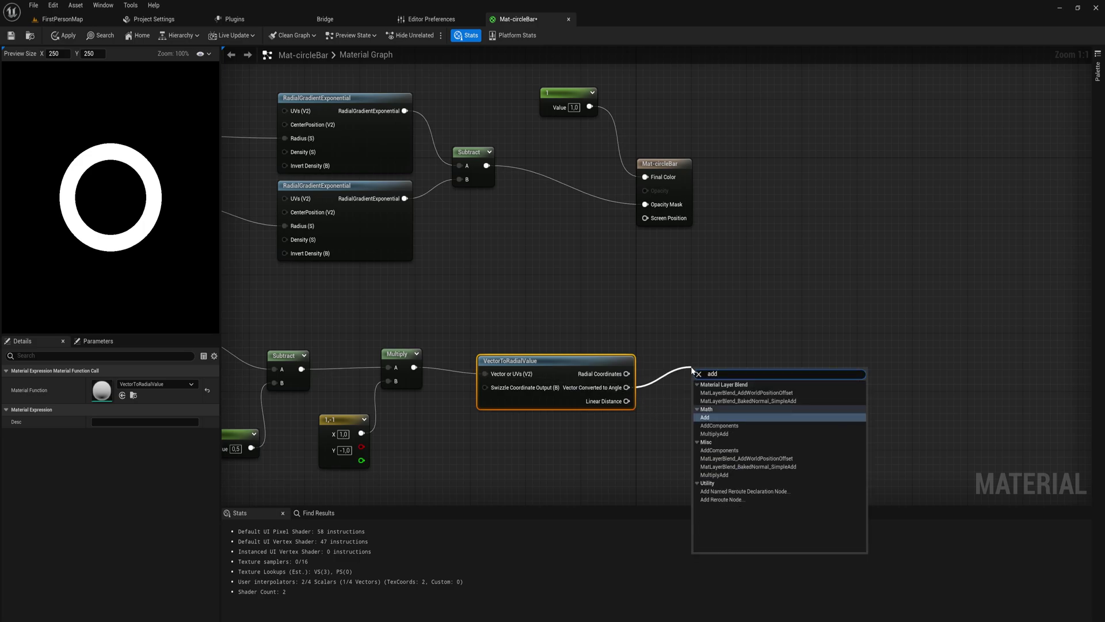
key("Return")
left_click(568, 455)
left_click(598, 470)
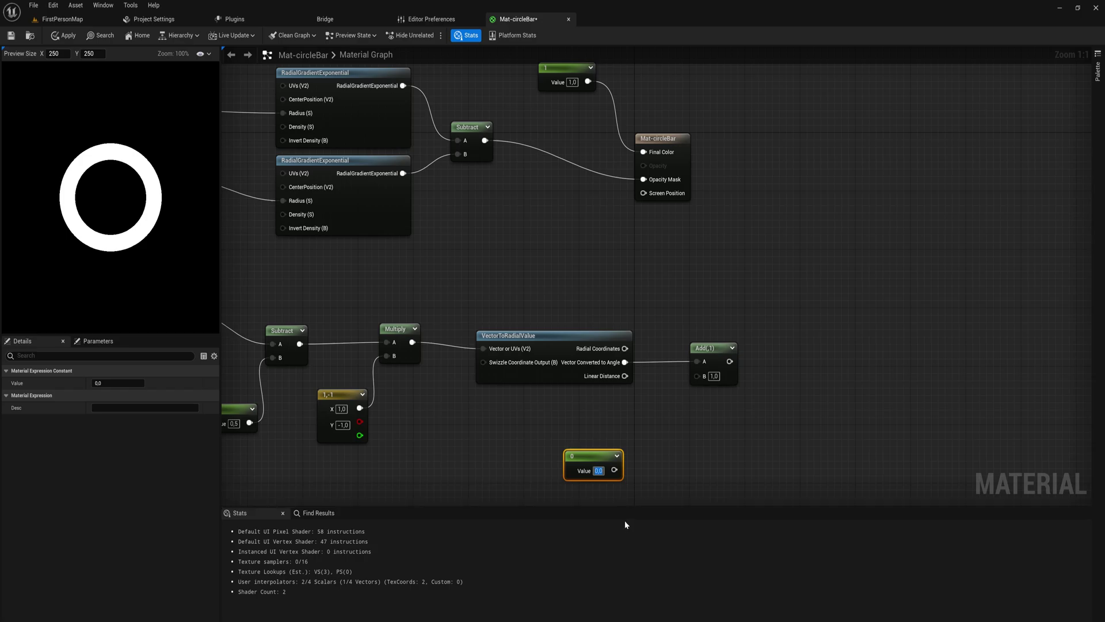
type("0.5")
key("Return")
left_click_drag(615, 469, 696, 376)
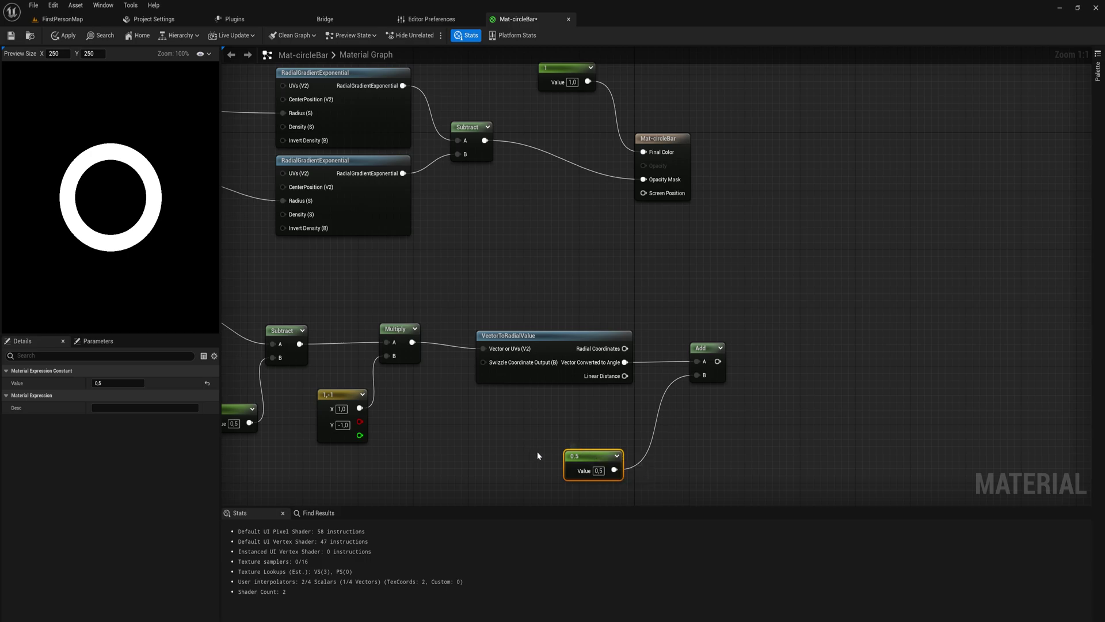
Step: Convert the 0.5 constant feeding the Add node into a parameter named Percentage
right_click_drag(584, 436, 568, 398)
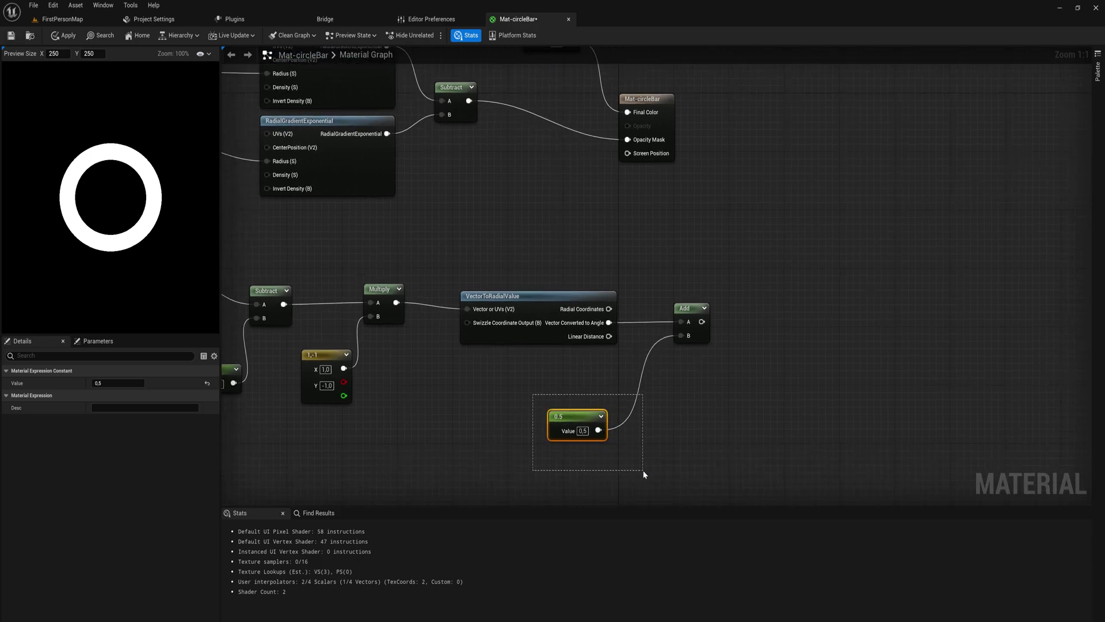
right_click(567, 416)
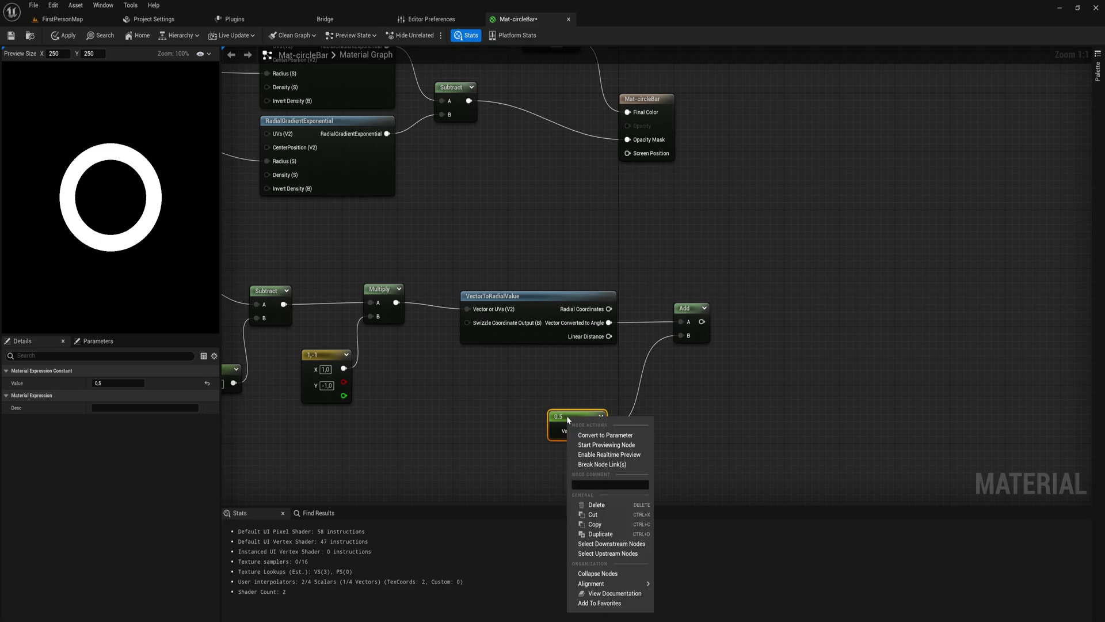
left_click(604, 435)
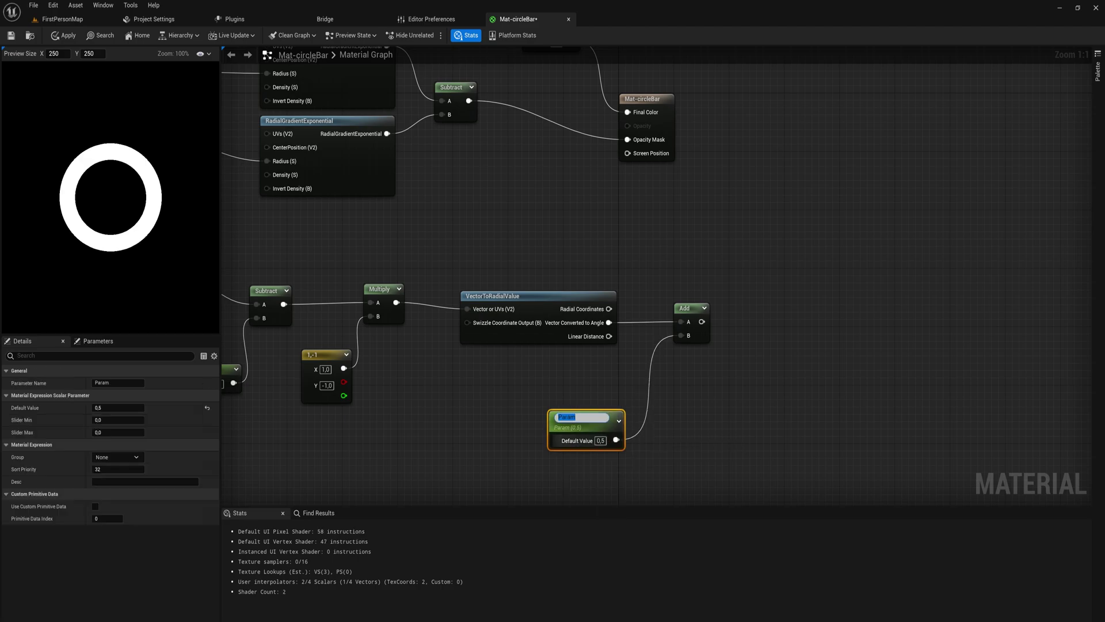
type("Percen")
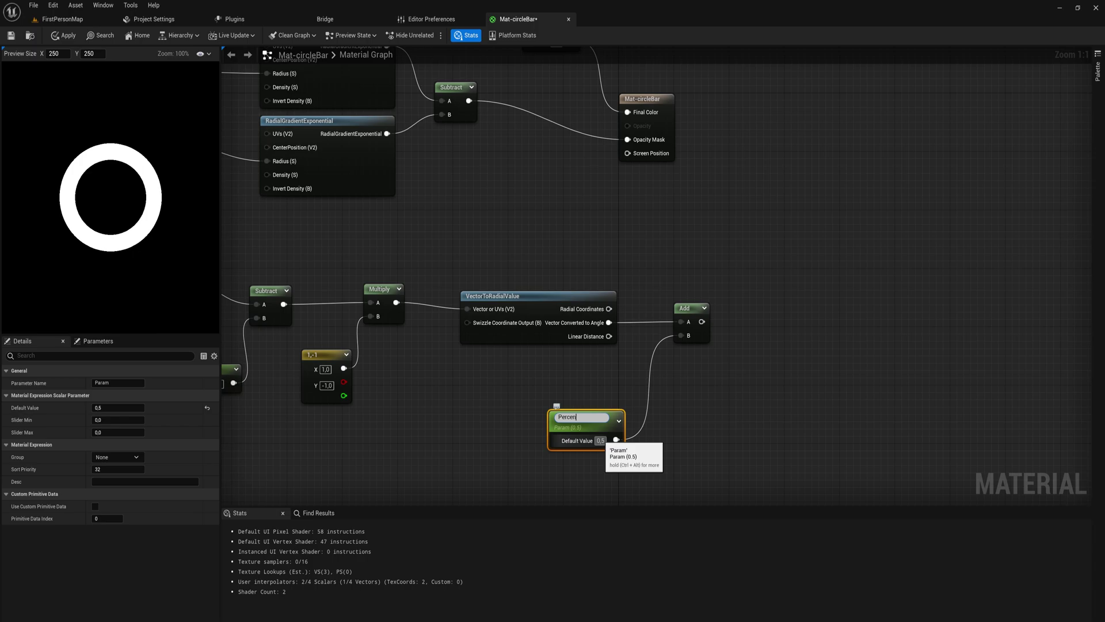
type("tage")
key("Return")
Step: Add a Floor node fed by the Add output and align it beside the Add node
right_click_drag(615, 440, 450, 475)
left_click_drag(538, 357, 599, 369)
type("floor")
key("Return")
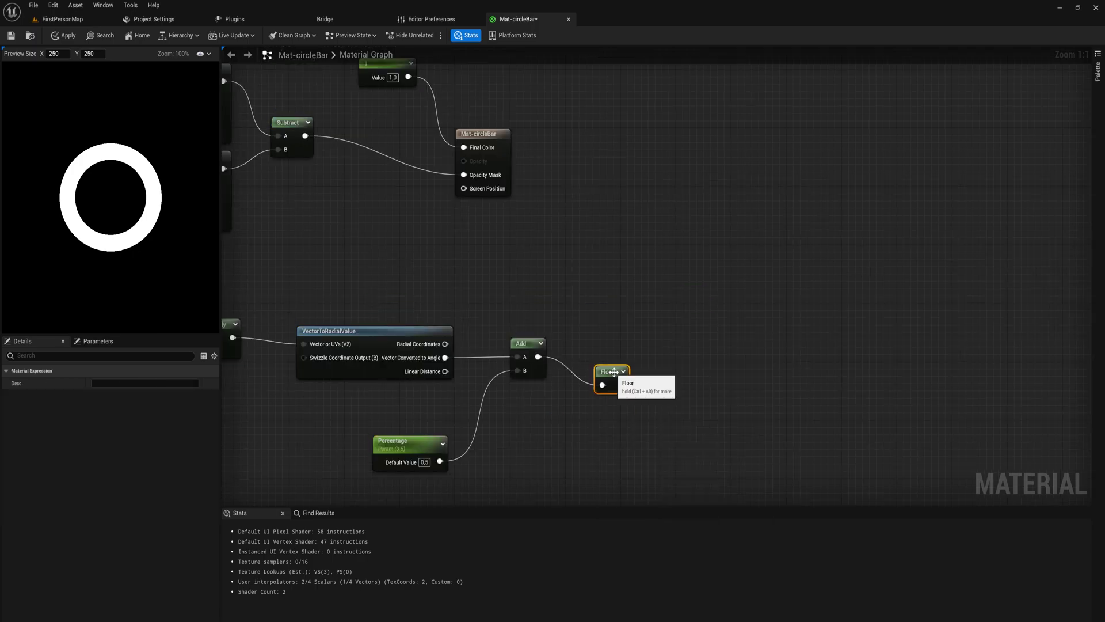
left_click_drag(600, 346, 597, 343)
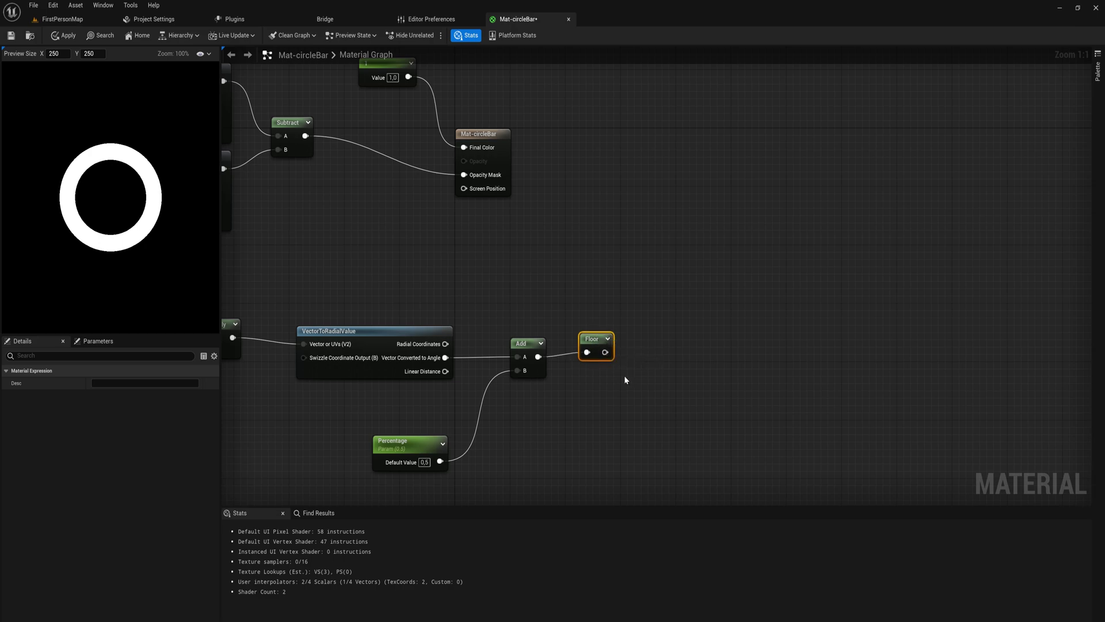
Step: Move the Mat-circleBar result node and its Final Color constant further from the Subtract node to make room
left_click(538, 377)
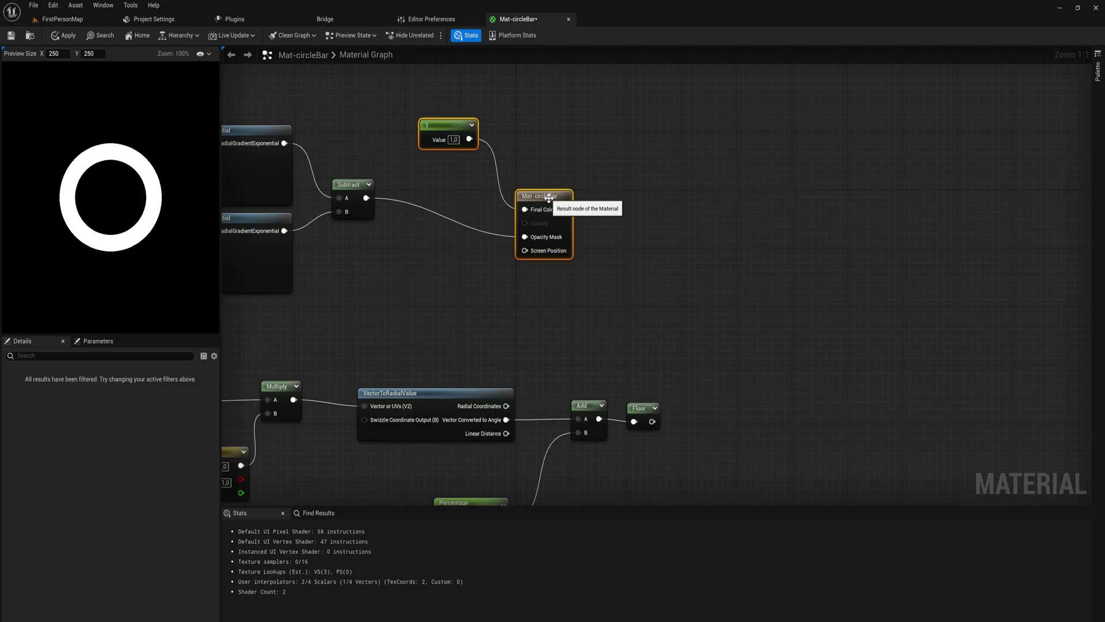
left_click_drag(547, 192, 838, 184)
right_click_drag(696, 357, 623, 343)
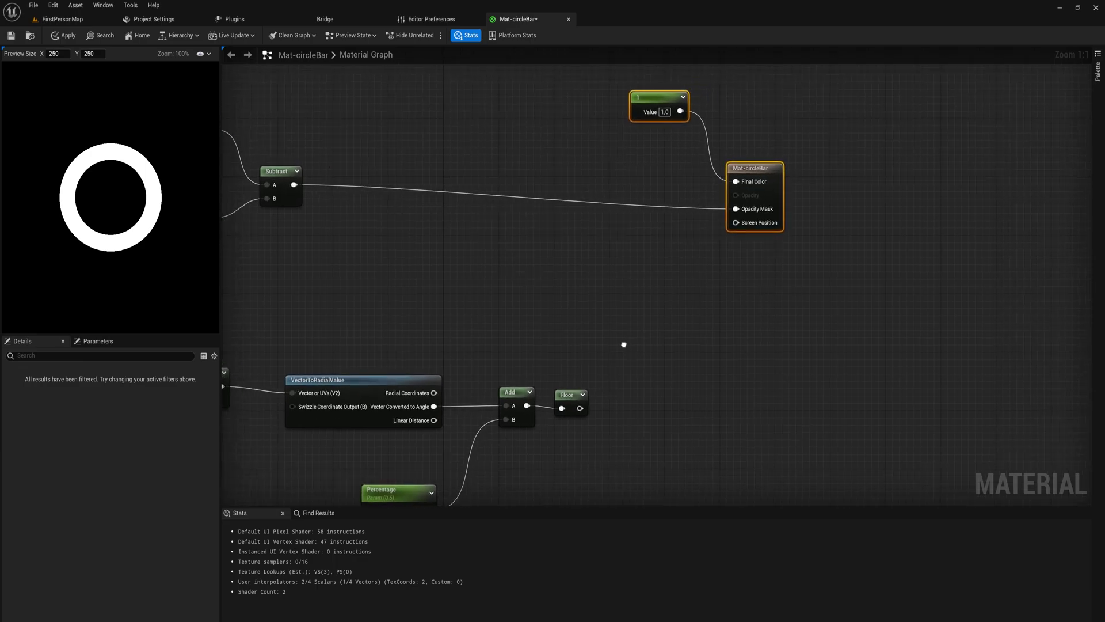
right_click_drag(292, 218, 667, 262)
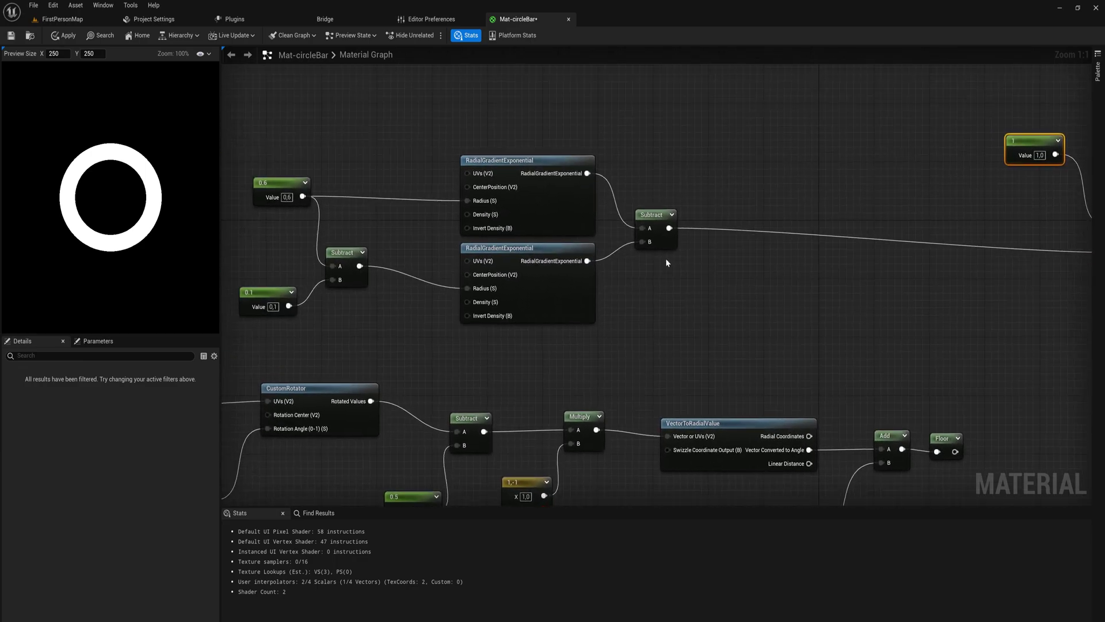
Step: Multiply the ring's Subtract output by the Floor output and connect the new Multiply node to Opacity Mask
left_click_drag(299, 116, 775, 319)
right_click_drag(779, 260, 648, 230)
left_click_drag(539, 198, 629, 212)
type("multi")
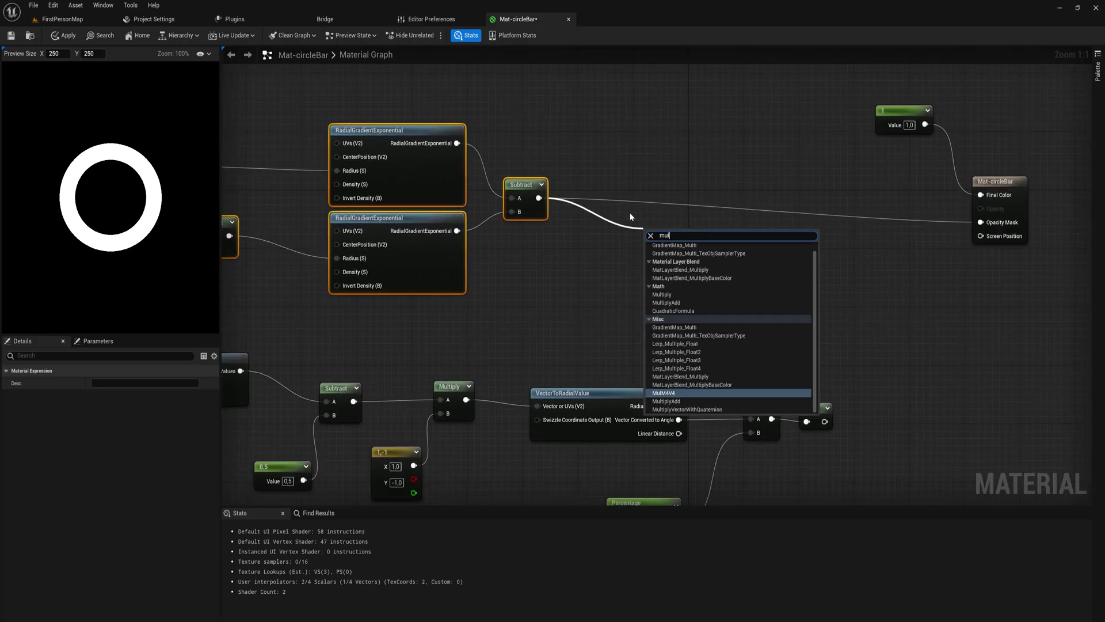
key("Return")
left_click_drag(825, 421, 914, 277)
right_click_drag(847, 228, 725, 254)
left_click_drag(807, 300, 857, 250)
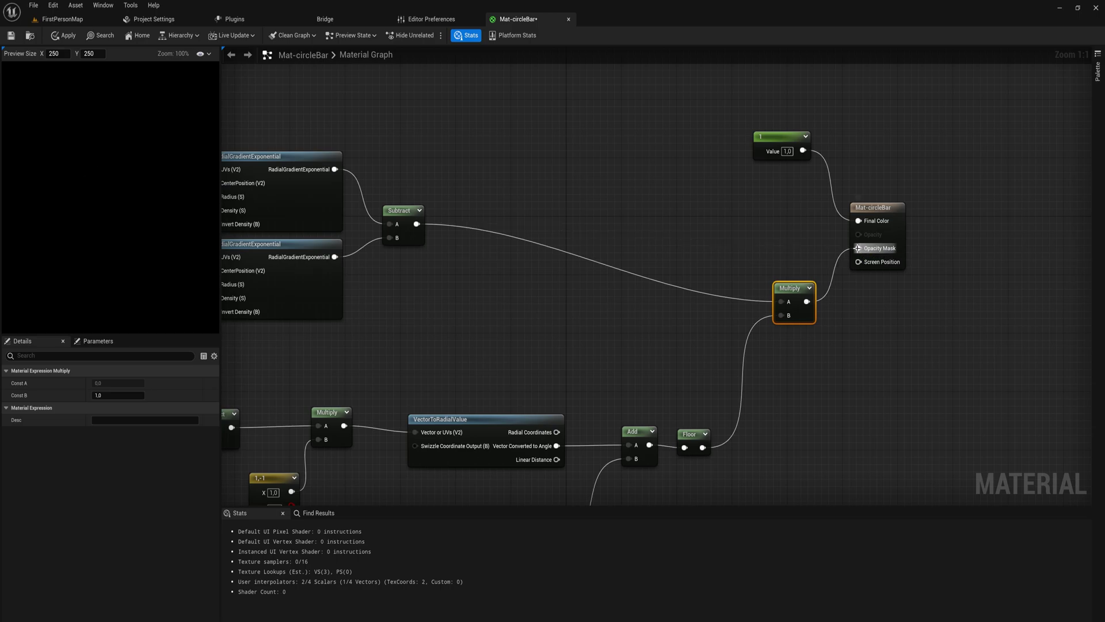
Step: Try a default value of 0.2 on the Percentage parameter
right_click_drag(544, 489, 706, 357)
left_click(699, 419)
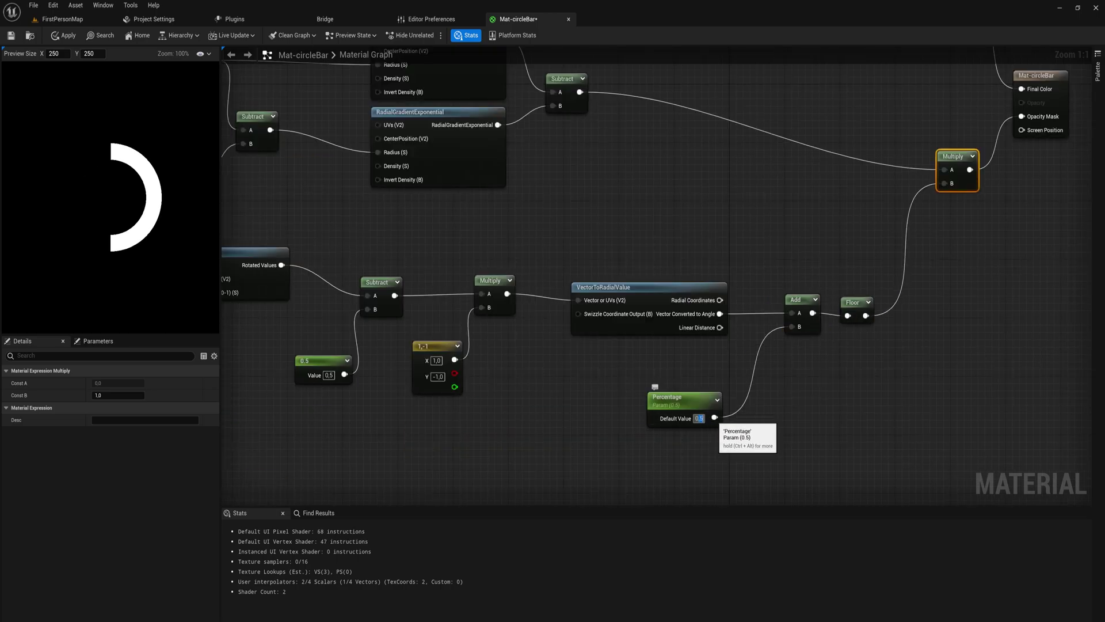
type("0,2")
key("Return")
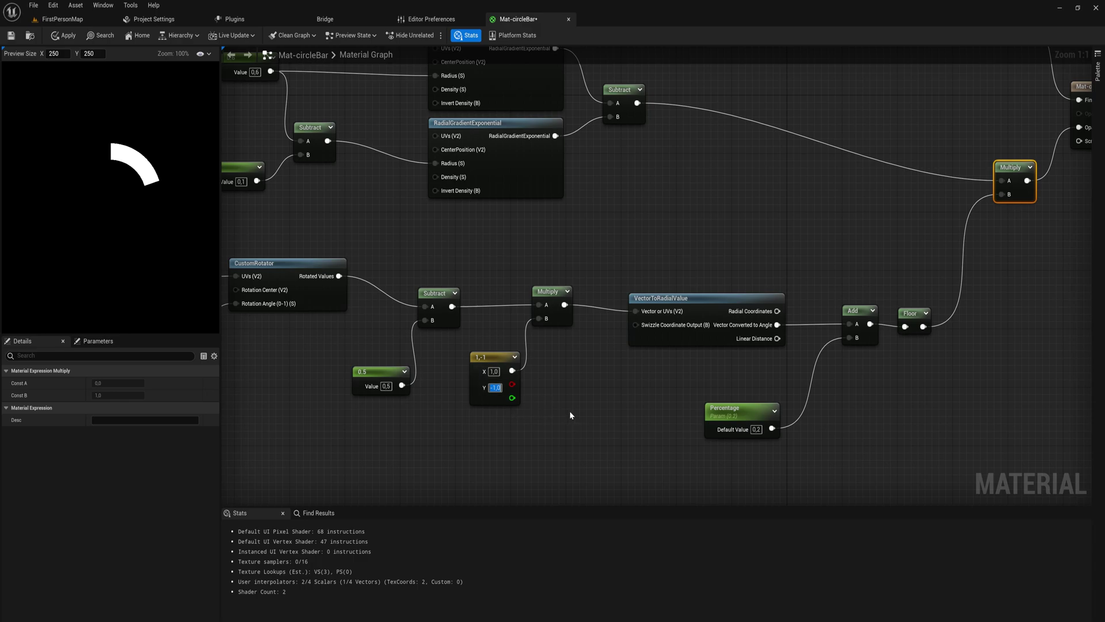
Step: Try a Y value of 1 on the Constant2Vector feeding the Multiply node
type("1")
key("Return")
left_click(547, 396)
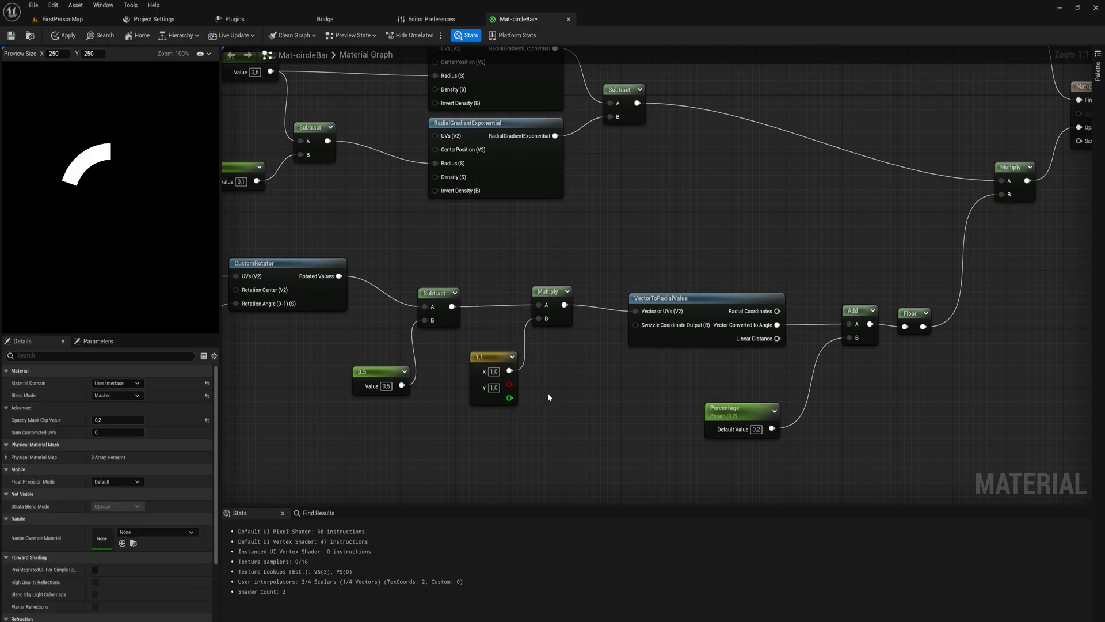
Step: Set the Constant2Vector feeding the Multiply node to X -1 and Y -1
left_click(494, 371)
type("-1")
key("Return")
key("ctrl+z")
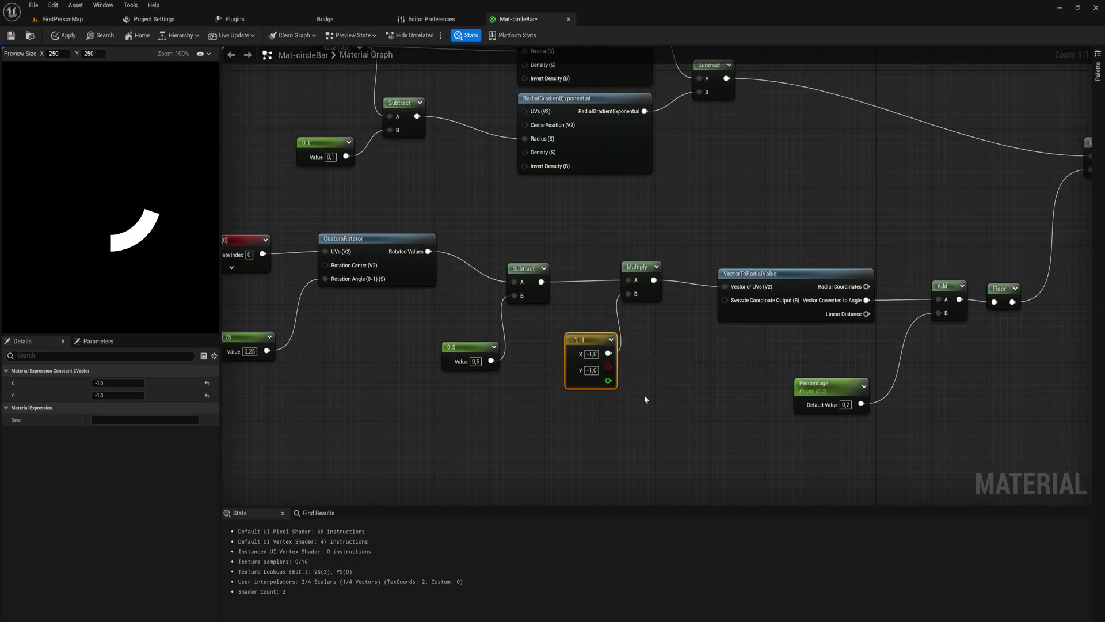
Step: Set the Percentage parameter's default value to 1
right_click_drag(741, 378, 593, 412)
right_click_drag(651, 441, 620, 471)
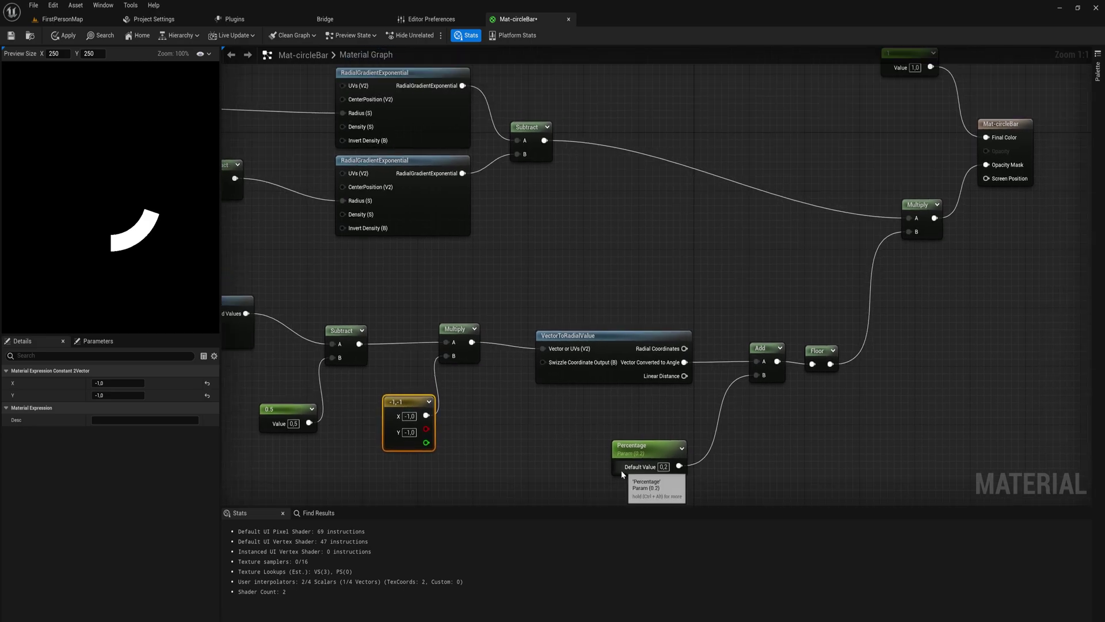
left_click(663, 466)
type("0,")
key("BackSpace")
key("BackSpace")
type("1")
key("Return")
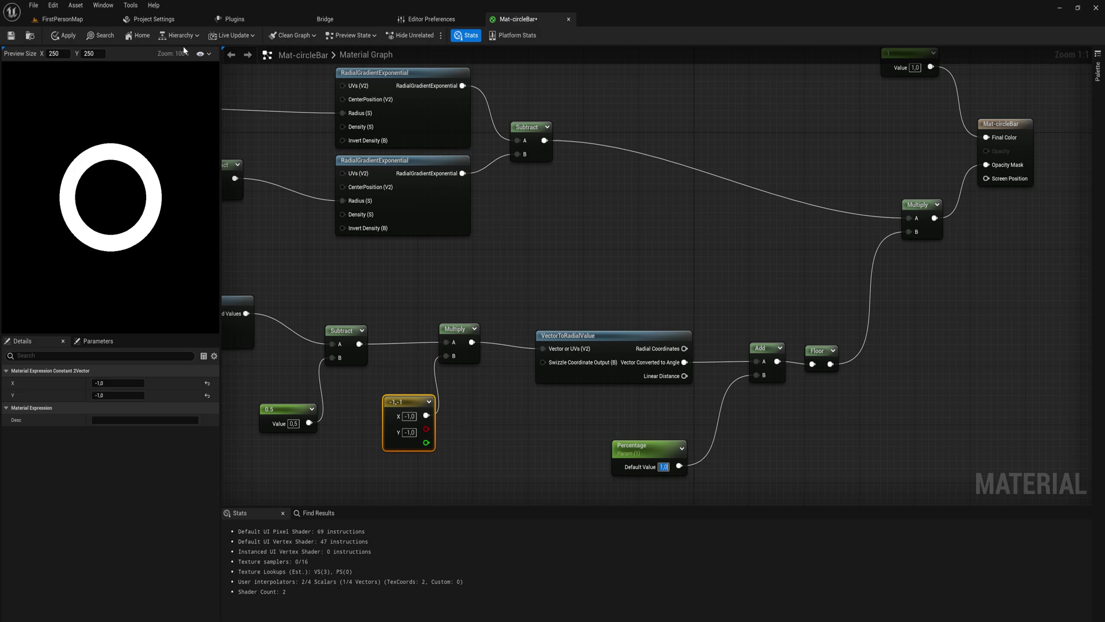
right_click_drag(731, 264, 900, 296)
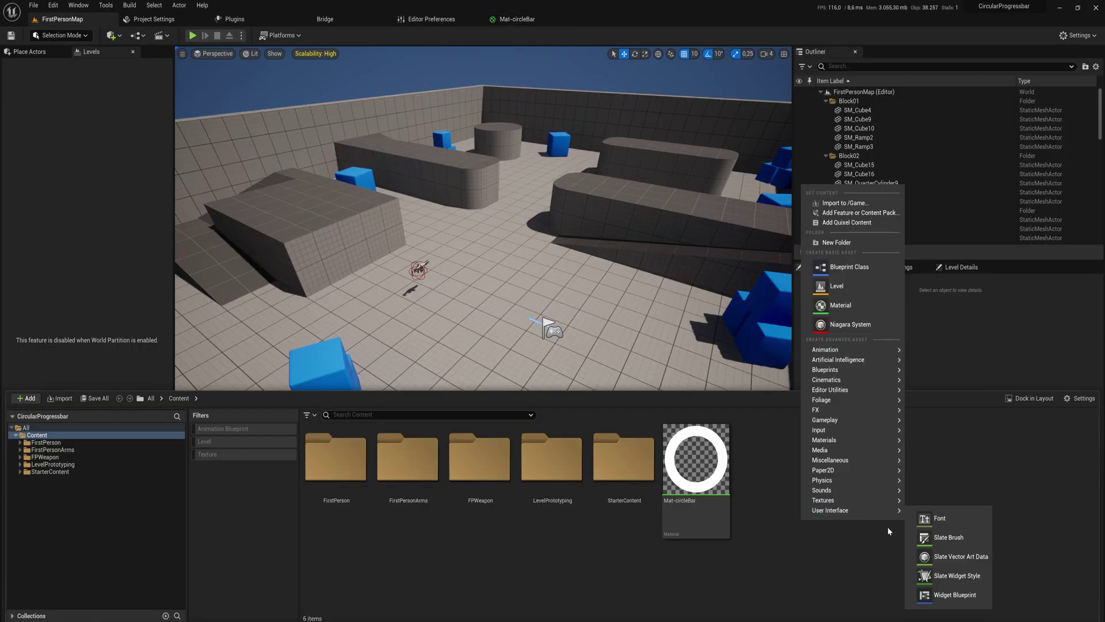
Step: Create a Widget Blueprint based on User Widget in the Content folder and name it WBP_Circalbar
left_click(960, 596)
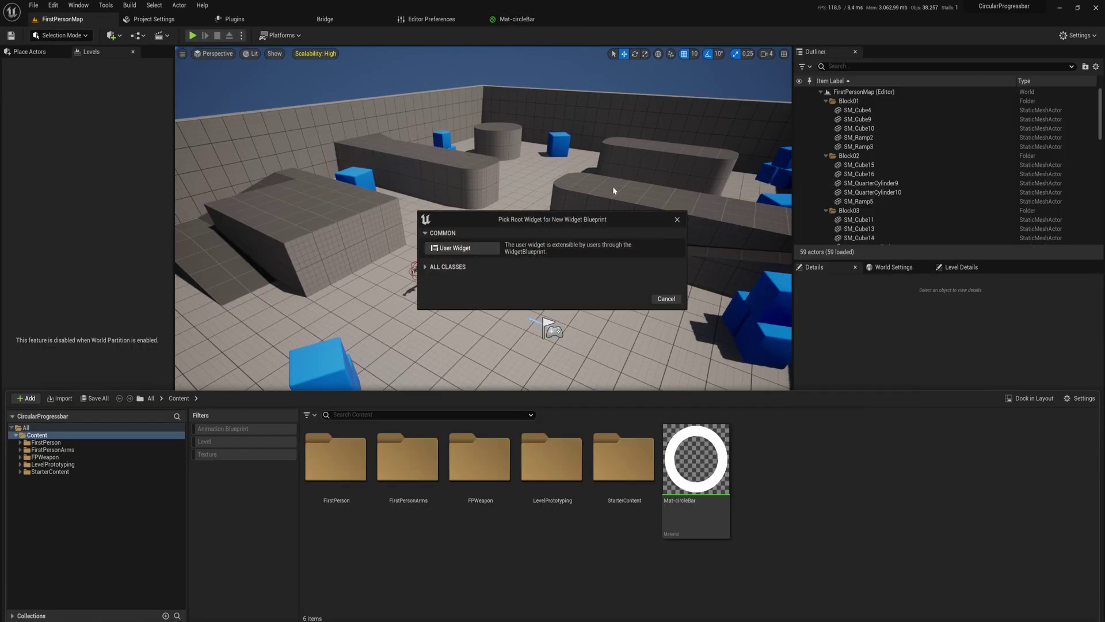
left_click(482, 253)
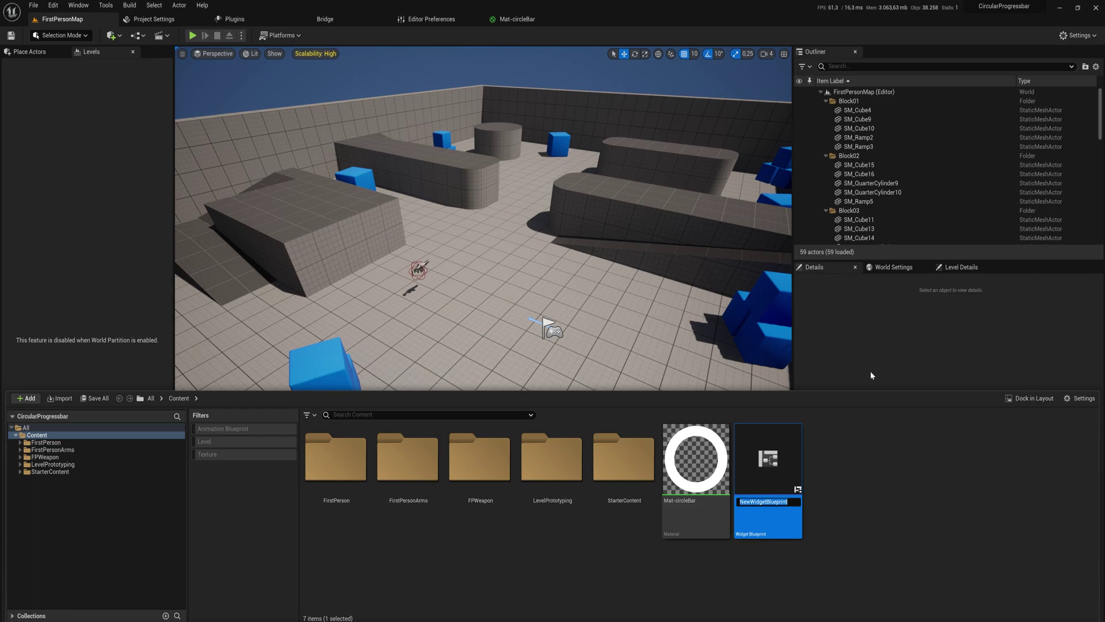
type("Circalbar")
type("BP_")
key("Return")
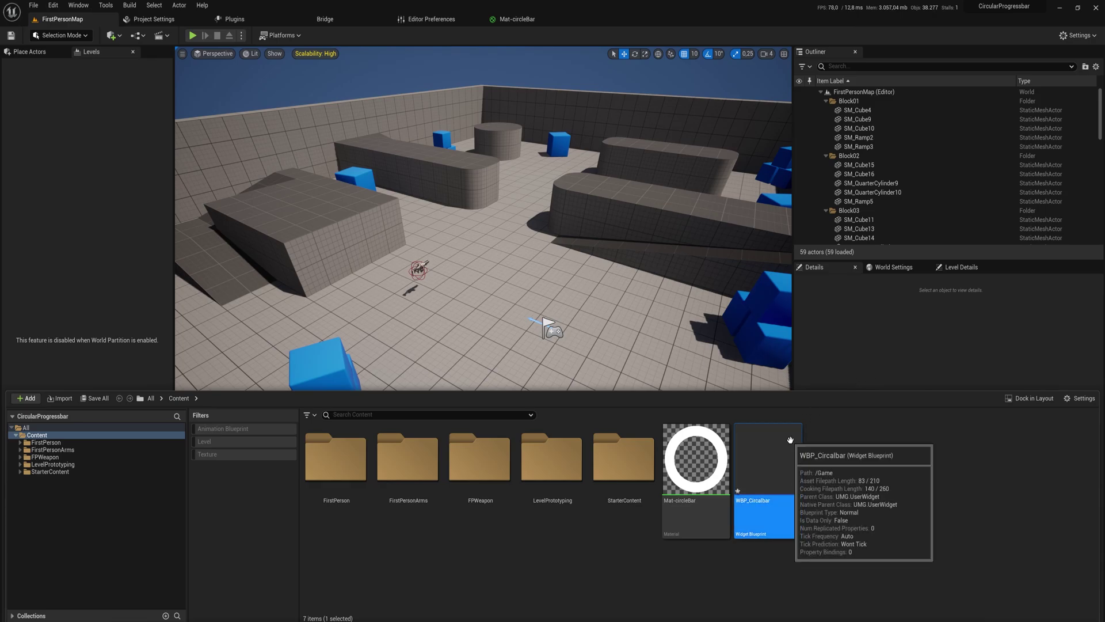
Step: Open WBP_Circalbar in the designer and add an Image widget as its root
double_click(781, 460)
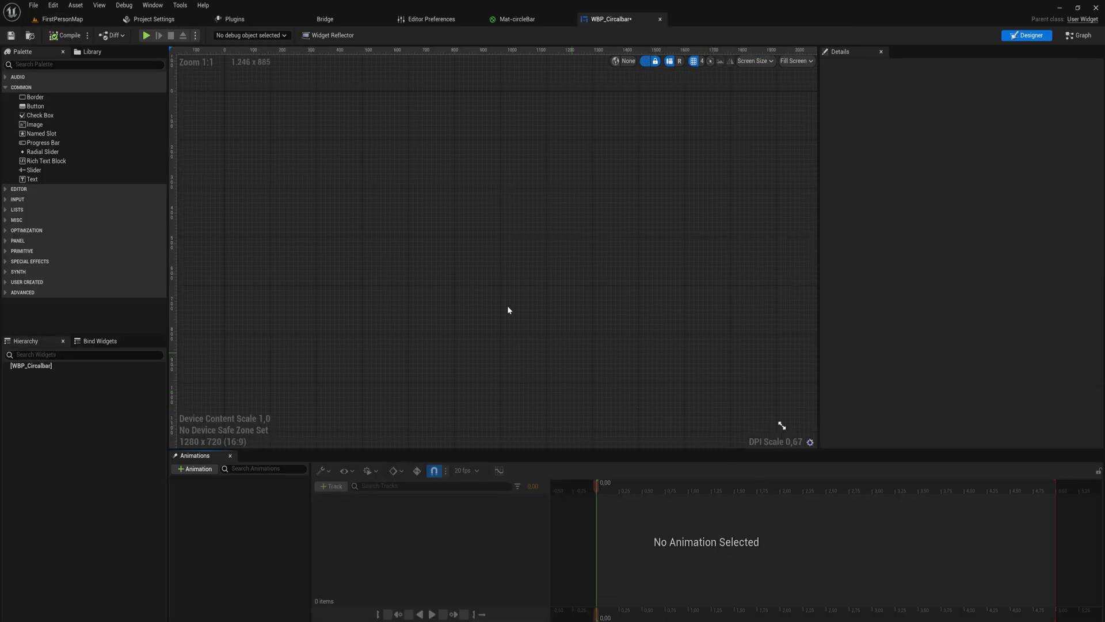
left_click(86, 64)
type("image")
left_click_drag(35, 87, 456, 213)
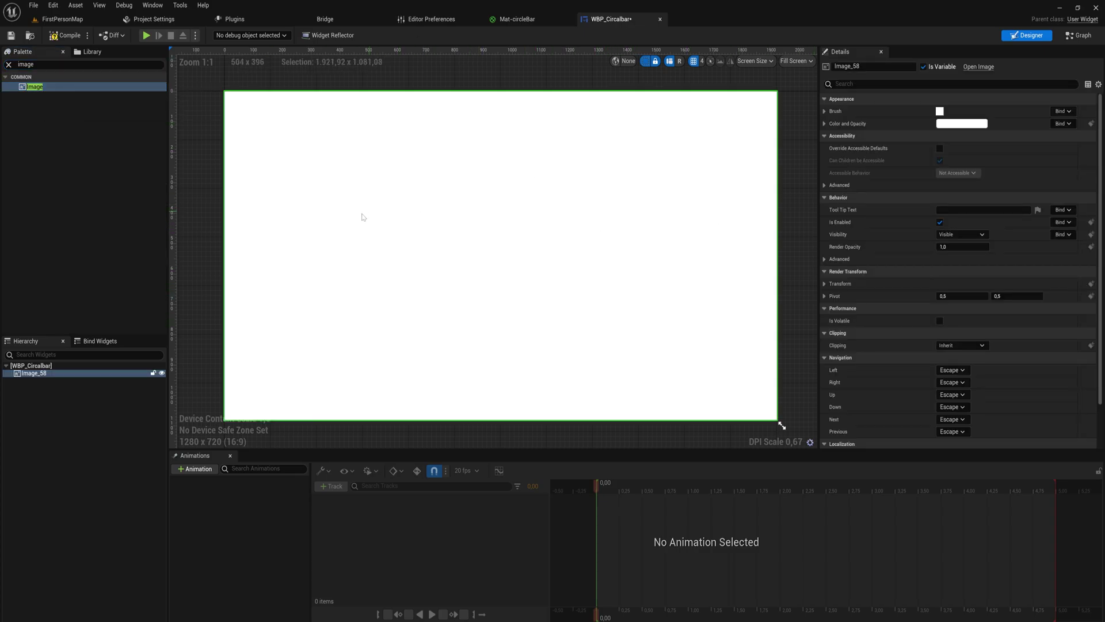
Step: Assign the Mat-circleBar material as the brush image of the Image widget
left_click(825, 112)
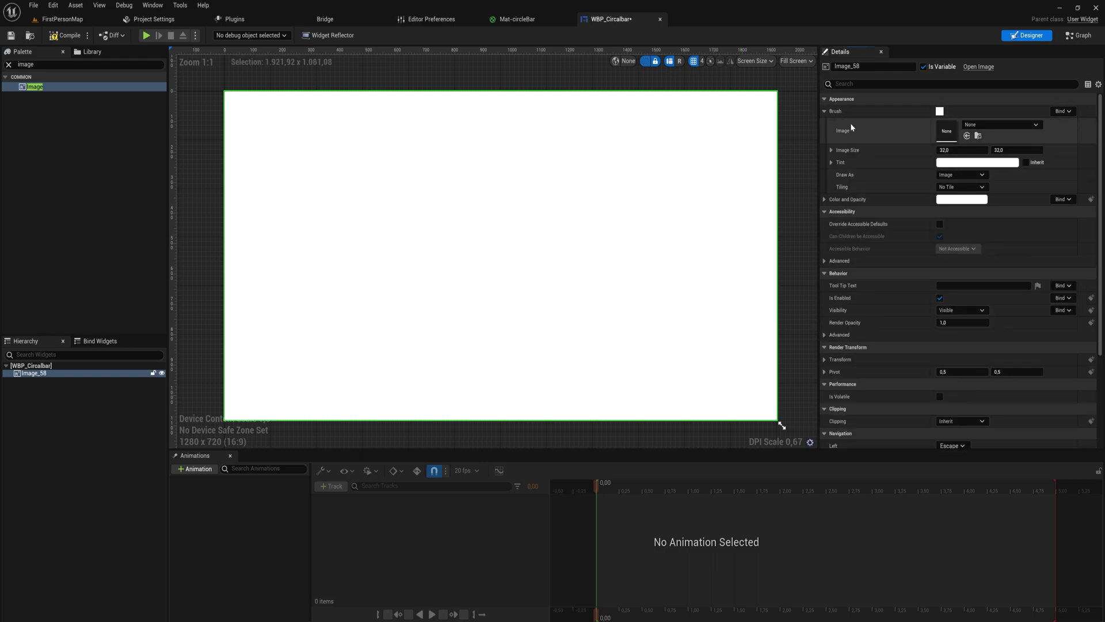
left_click(999, 125)
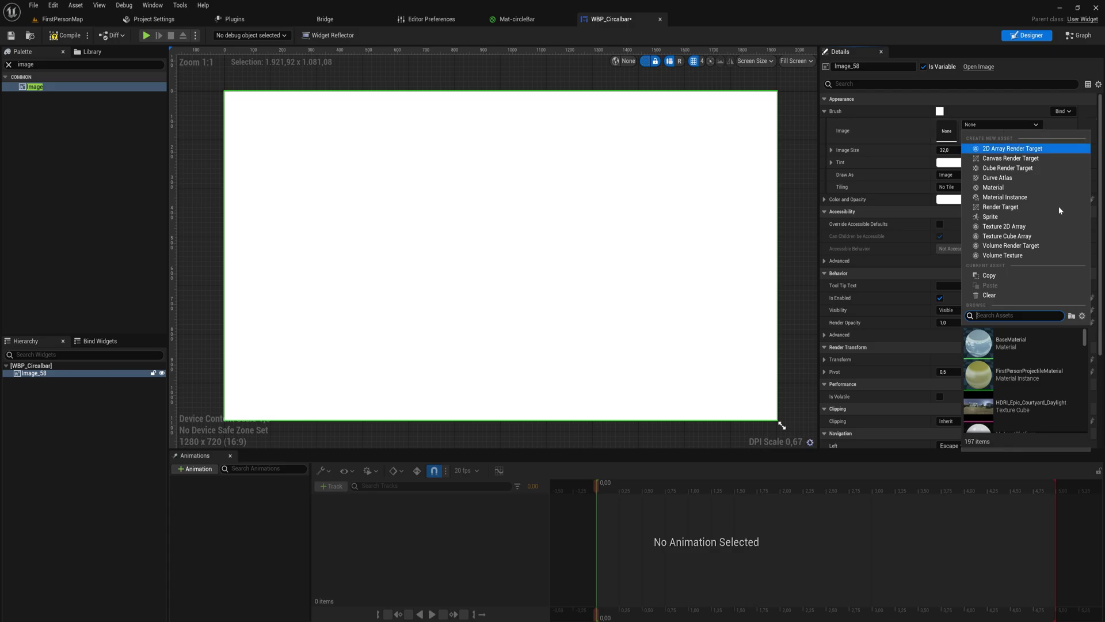
type("cir")
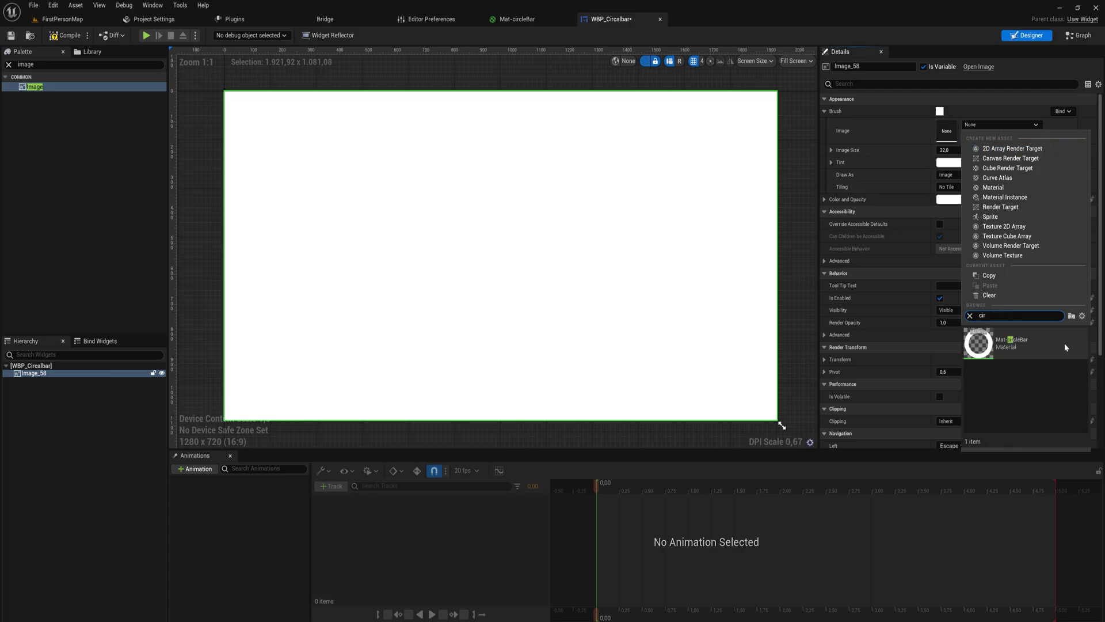
left_click(1015, 350)
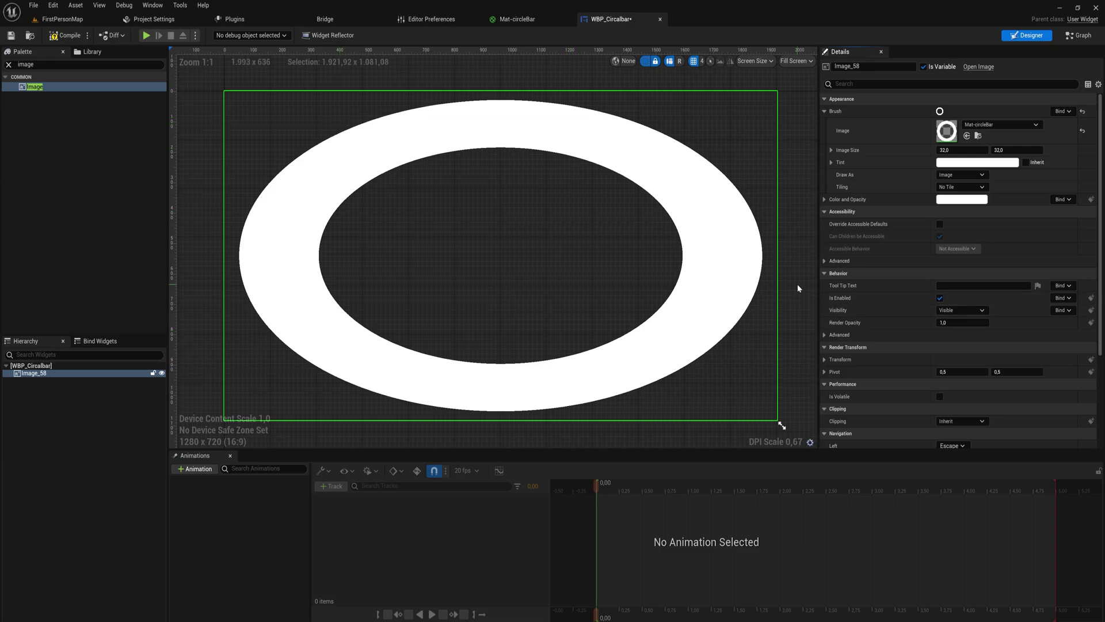
Step: Change the designer's canvas sizing from Fill Screen to Custom with a width and height of 500
right_click_drag(501, 238, 556, 261)
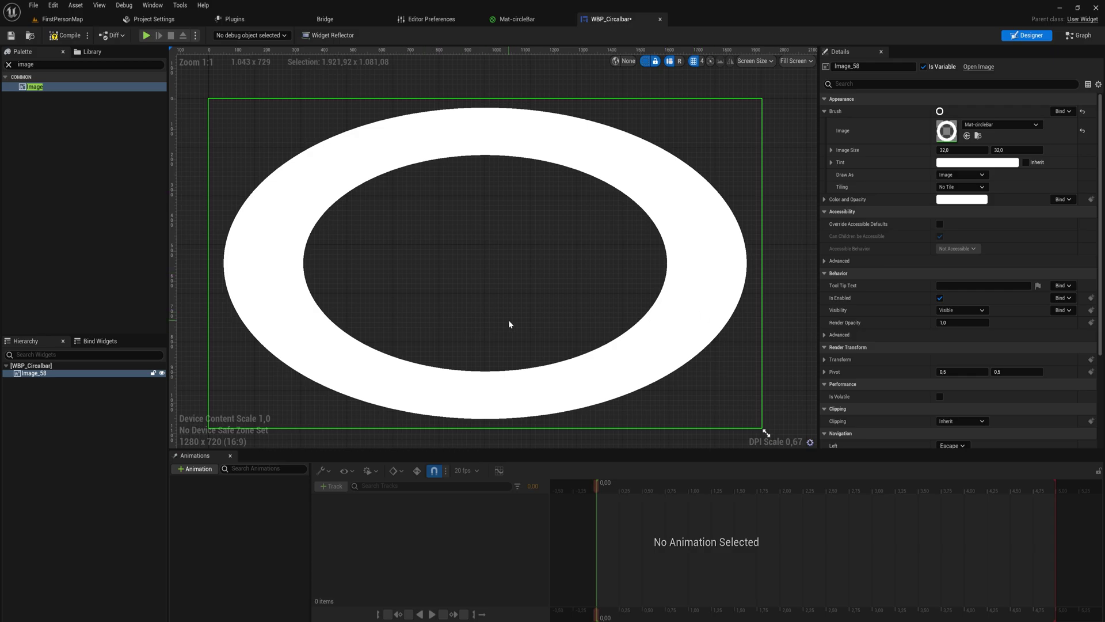
left_click(794, 61)
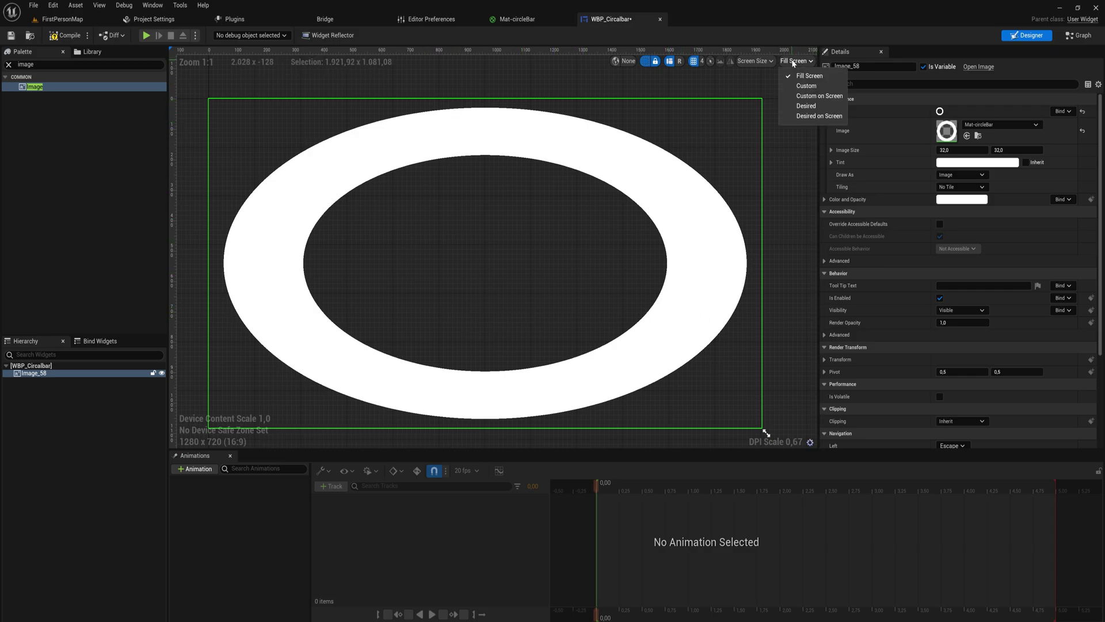
left_click(807, 88)
right_click_drag(332, 158, 541, 265)
left_click(750, 61)
type("500")
key("Tab")
type("5005")
key("BackSpace")
key("Return")
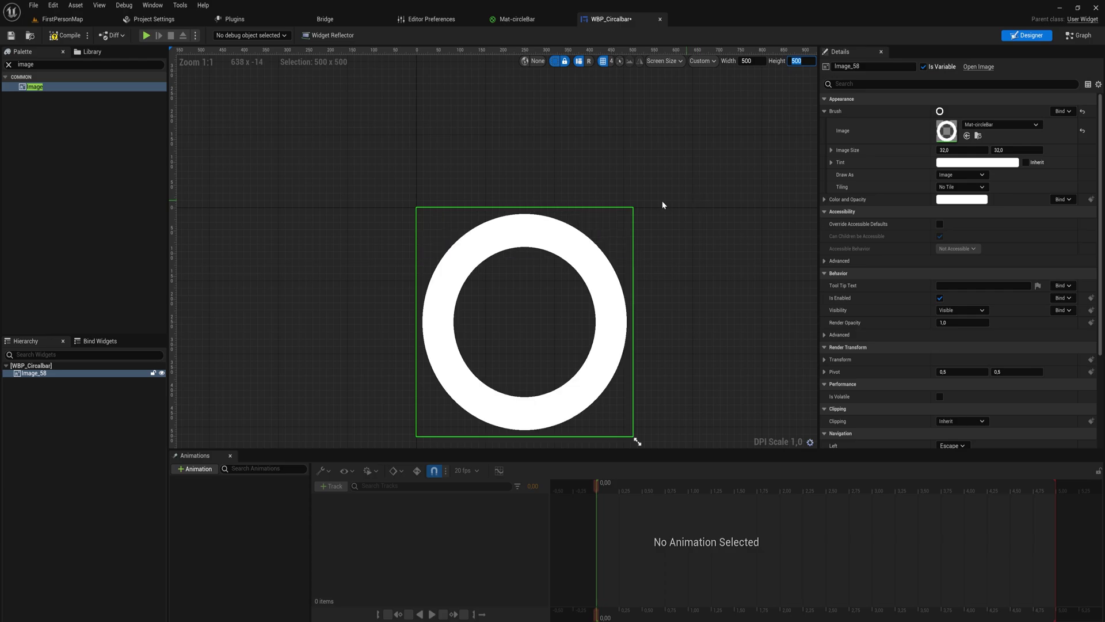
right_click_drag(630, 352, 593, 294)
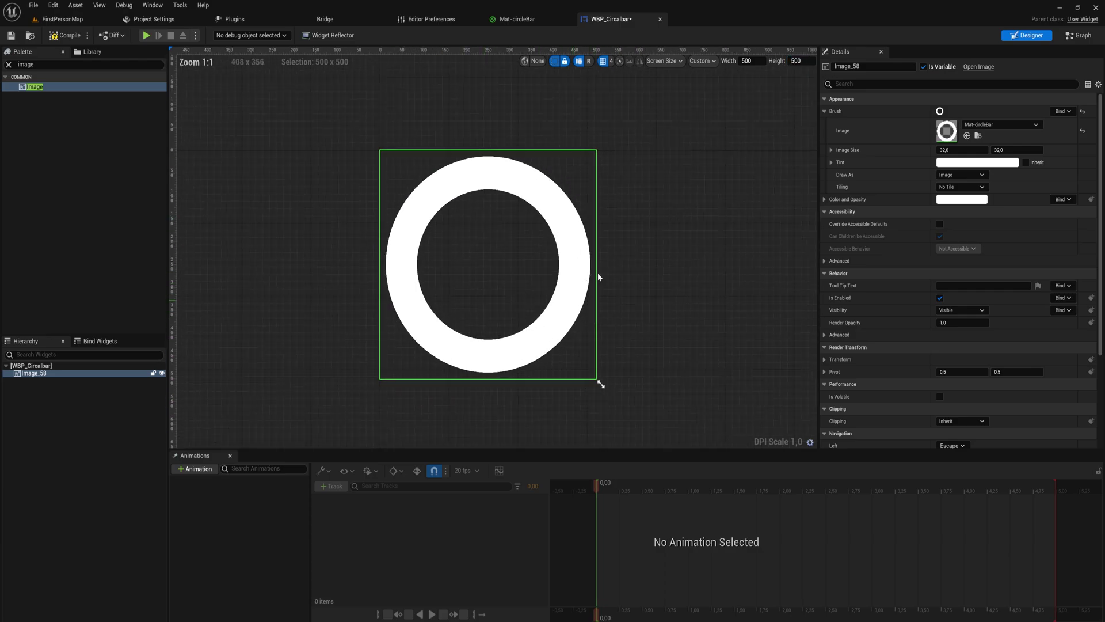